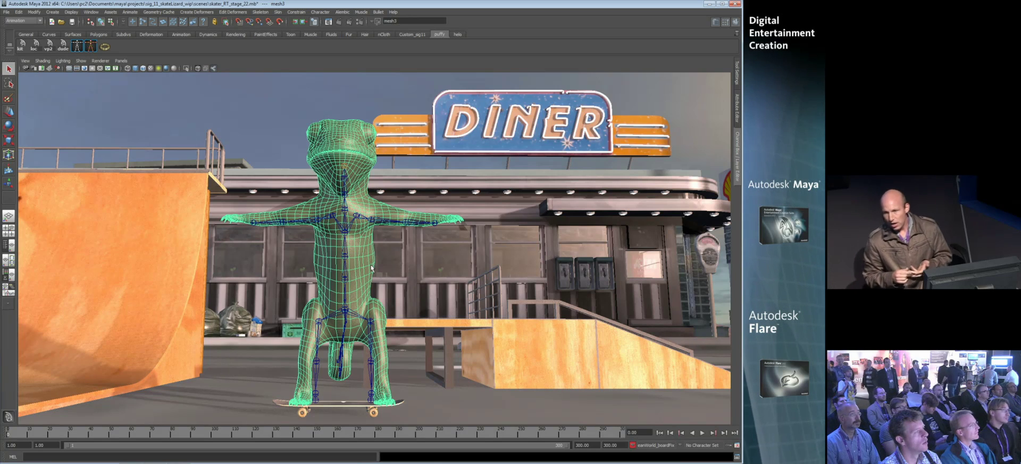
click(6, 11)
mouse_move(44, 86)
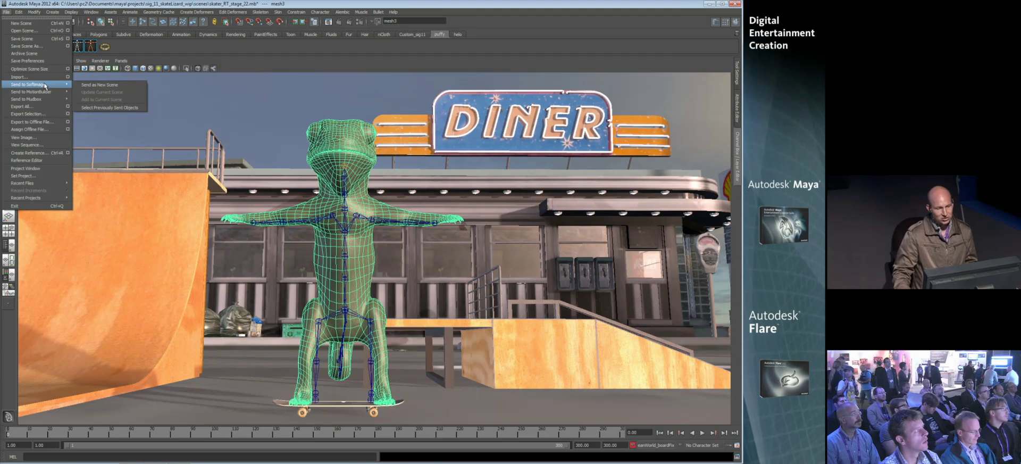
click(244, 91)
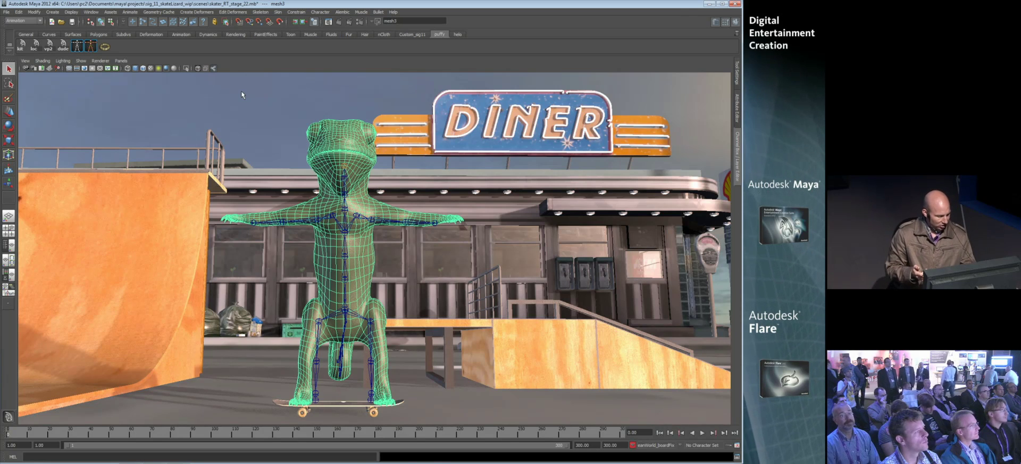
- Switch from Maya to Mudbox with the chameleon model open
key(alt+Tab)
key(alt+Tab)
key(alt+Tab)
key(alt+Tab)
key(alt+Tab)
key(alt+Tab)
key(alt+Tab)
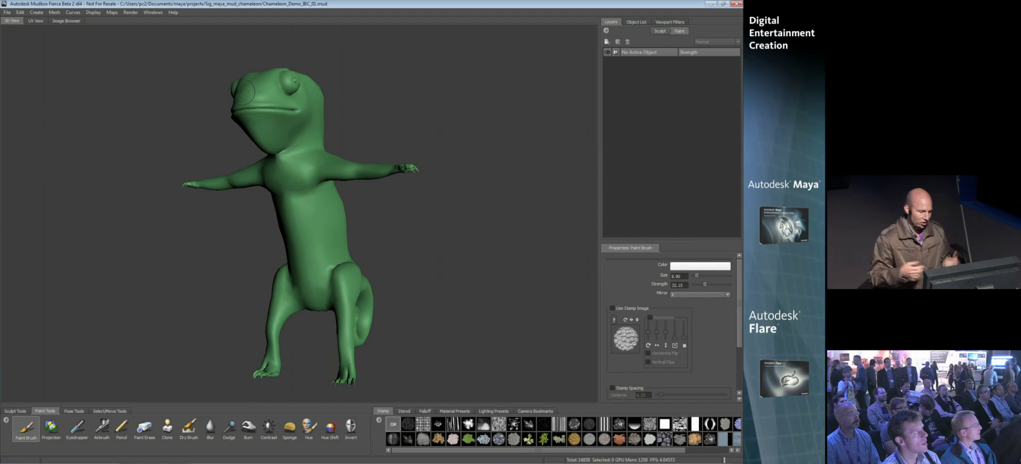
- Select the whole chameleon mesh and start the PTEX setup for it
mouse_move(241, 92)
alt+mouse_down()
mouse_move(297, 93)
mouse_move(352, 179)
alt+mouse_up()
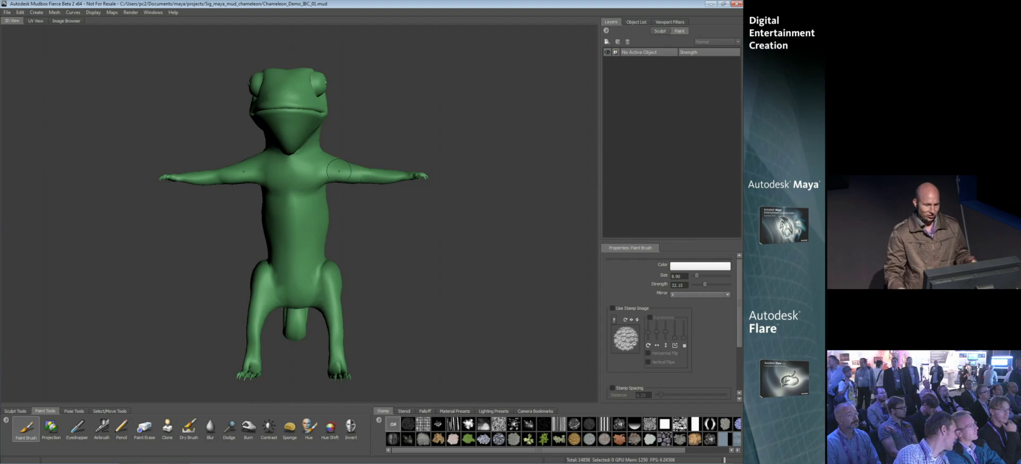
right_click(307, 193)
click(305, 211)
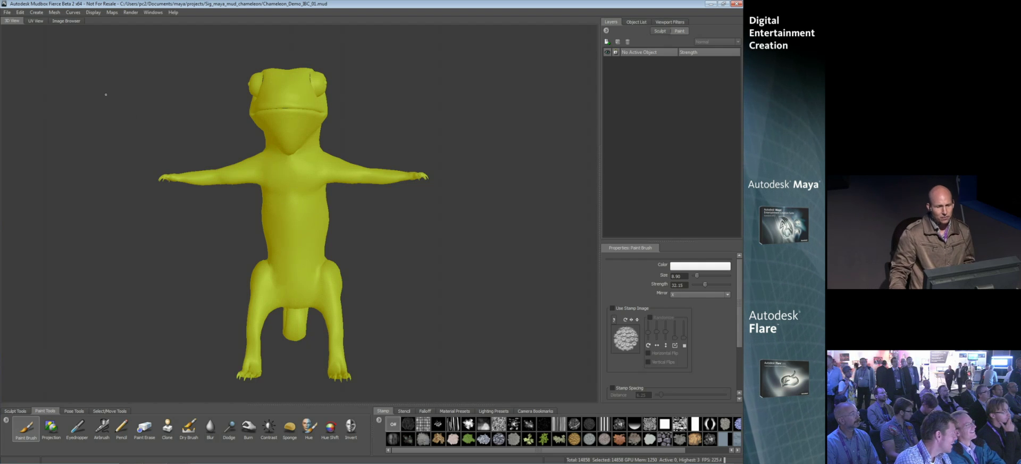
click(54, 13)
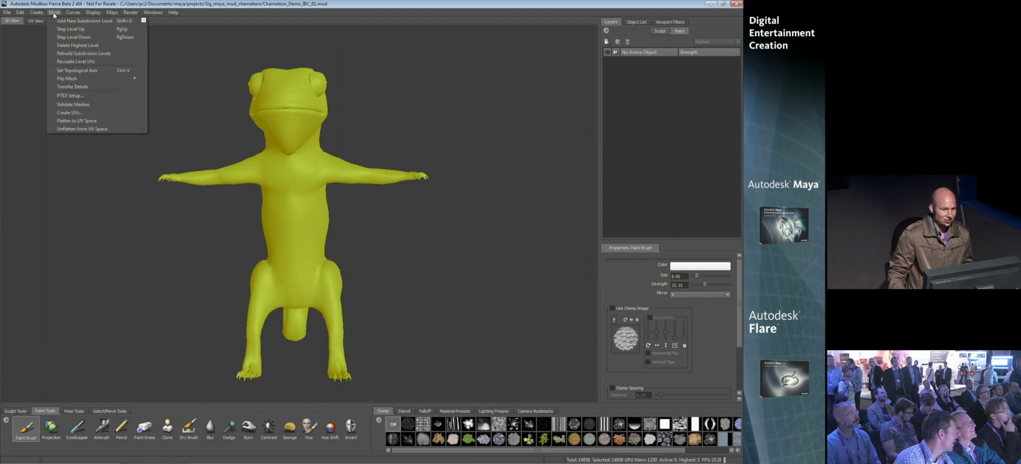
click(79, 95)
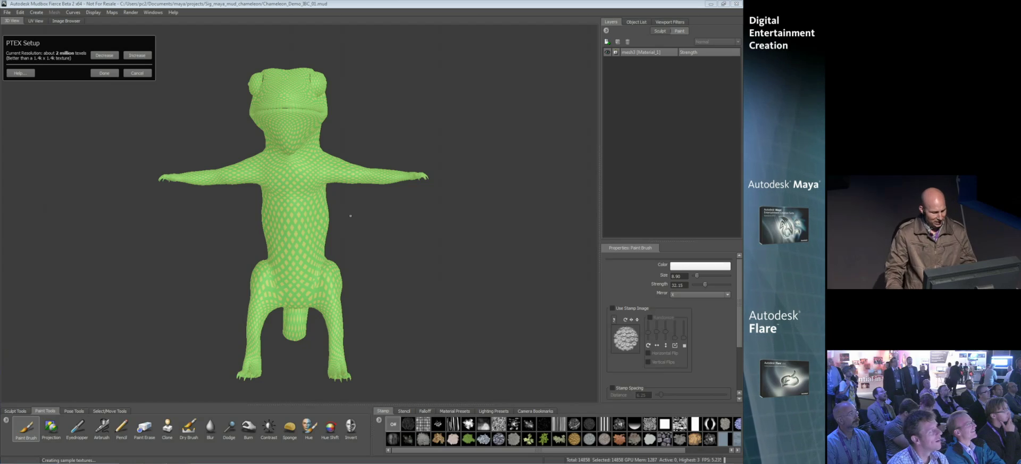
- Test PTEX resolutions up to about 543 million texels on the chameleon's torso and prepare the mesh for PTEX painting
scroll(314, 213, up, 8)
mouse_move(375, 225)
alt+mouse_down()
mouse_move(353, 240)
mouse_move(326, 206)
mouse_move(336, 209)
mouse_move(160, 103)
alt+mouse_up()
mouse_move(91, 92)
alt+mouse_down()
mouse_move(267, 152)
mouse_move(299, 175)
mouse_move(299, 187)
mouse_move(258, 182)
alt+mouse_up()
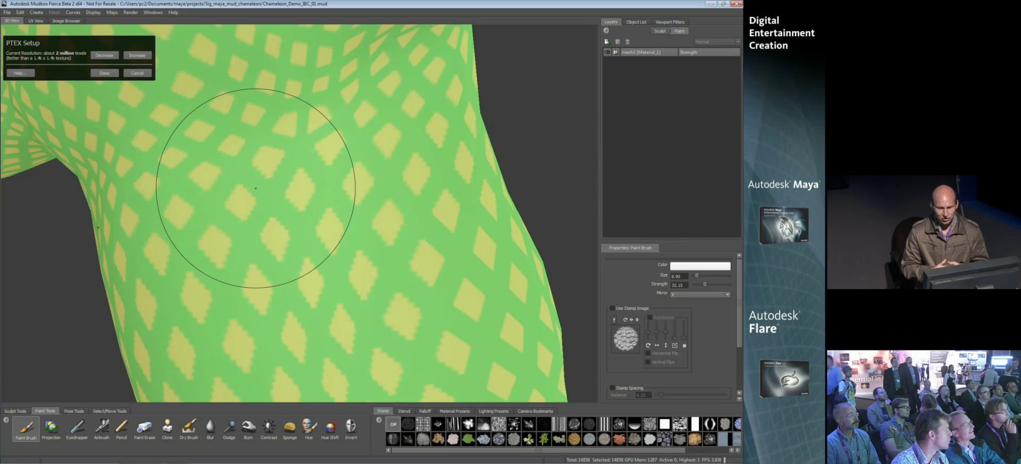
mouse_move(255, 188)
alt+right_down()
mouse_move(287, 192)
mouse_move(340, 223)
mouse_move(360, 199)
mouse_move(378, 200)
alt+right_up()
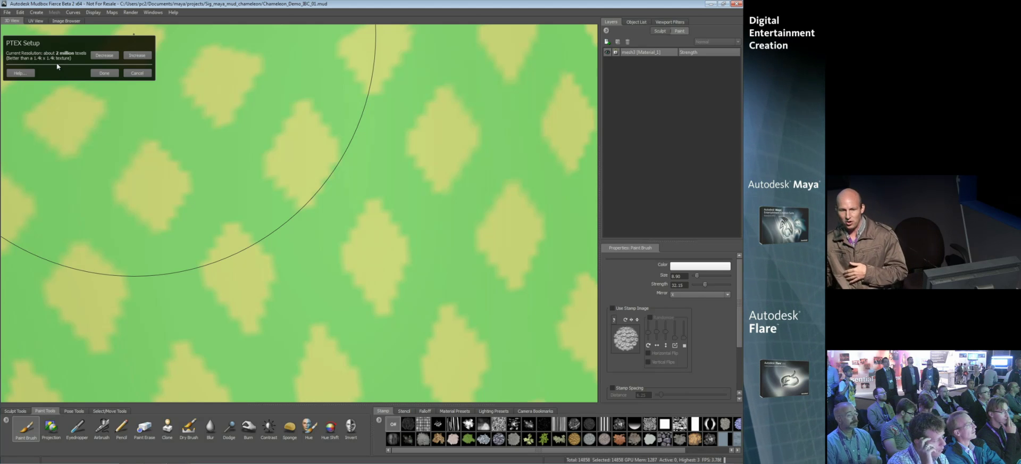
click(137, 55)
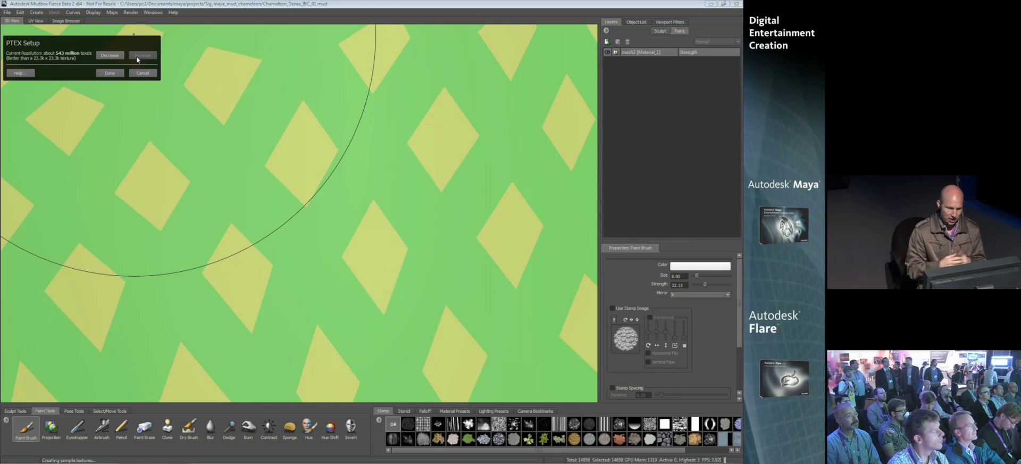
click(111, 55)
click(110, 54)
click(144, 55)
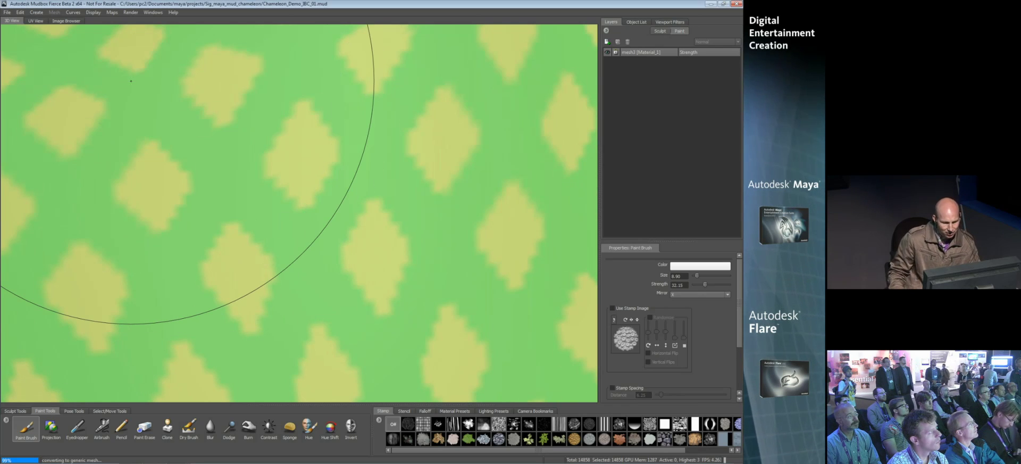
- Deselect the chameleon mesh after the PTEX conversion
scroll(238, 196, down, 10)
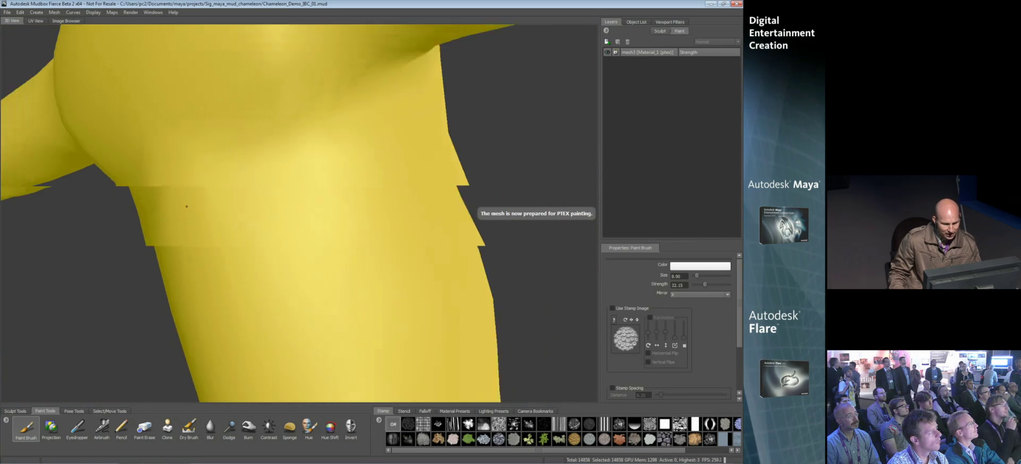
right_click(285, 212)
click(246, 213)
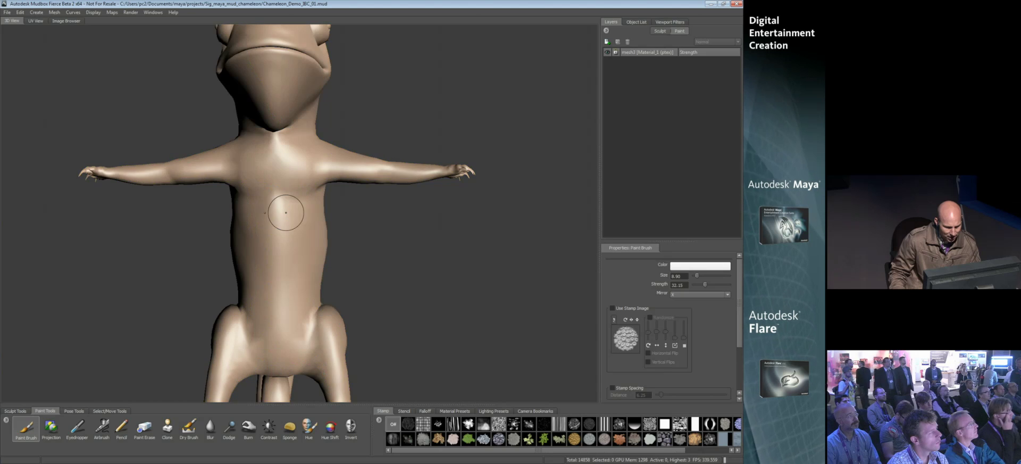
alt+drag(290, 221, 276, 227)
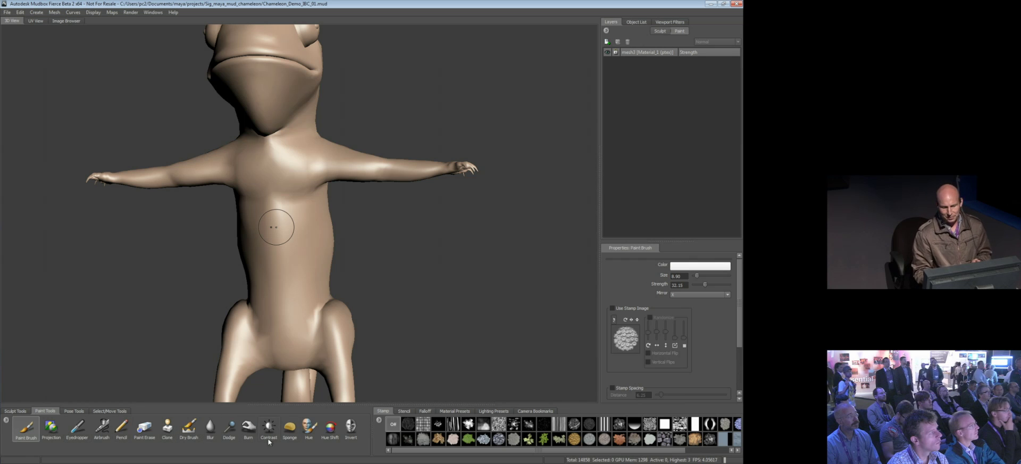
- Look through the sculpt and paint tools and the available stencils, falloffs, material presets, lighting presets and stamps
click(6, 410)
click(45, 410)
click(16, 411)
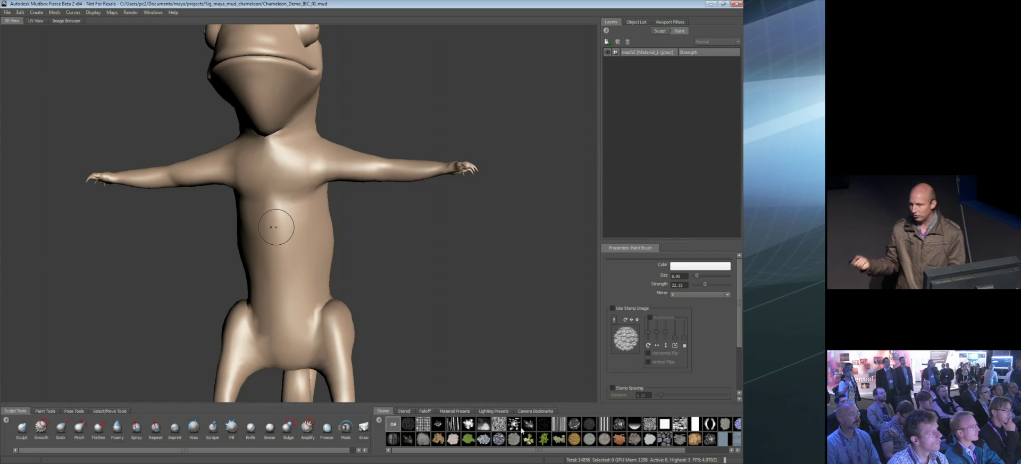
click(406, 411)
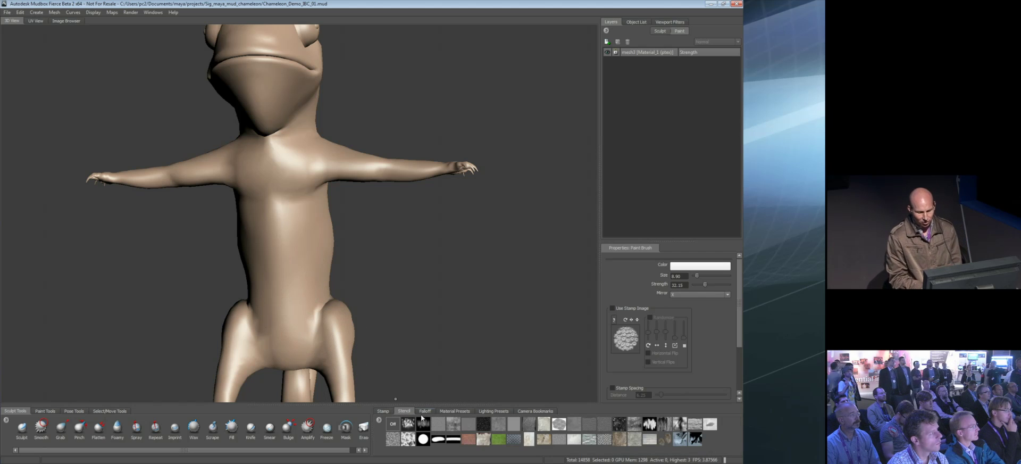
click(423, 411)
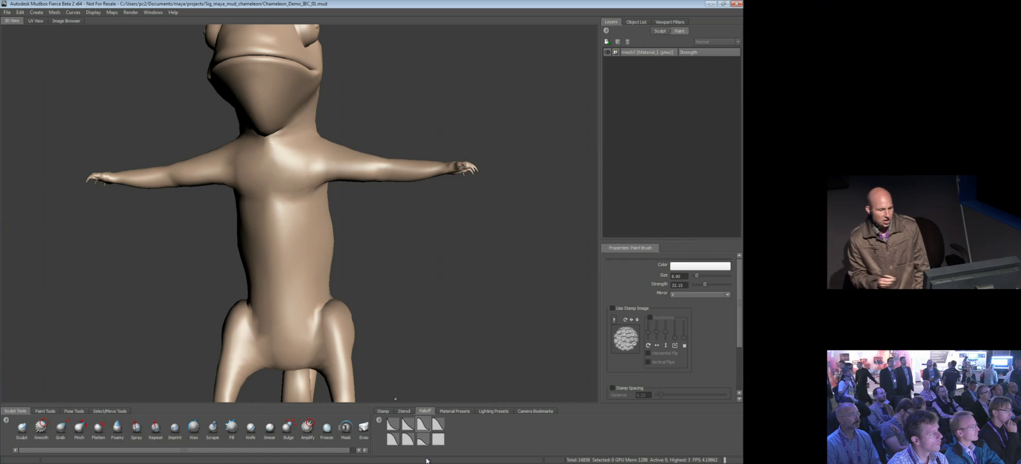
click(457, 411)
click(490, 412)
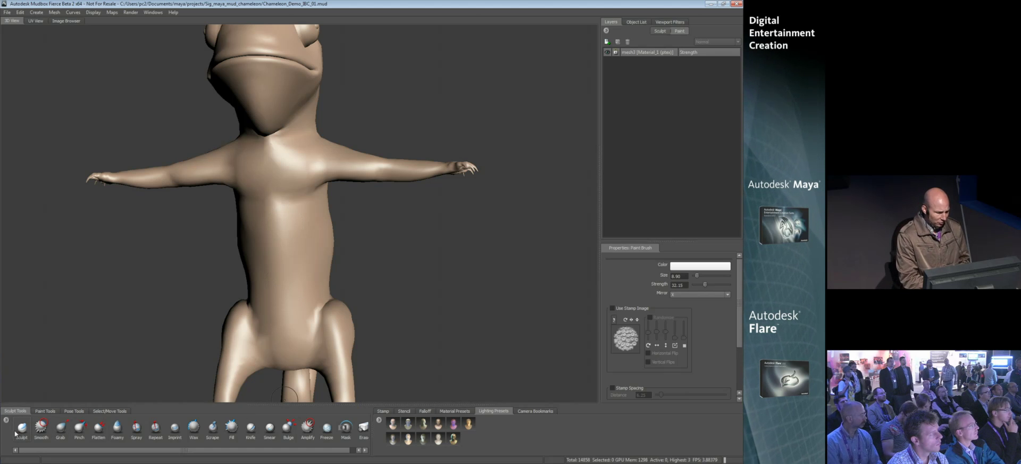
click(45, 411)
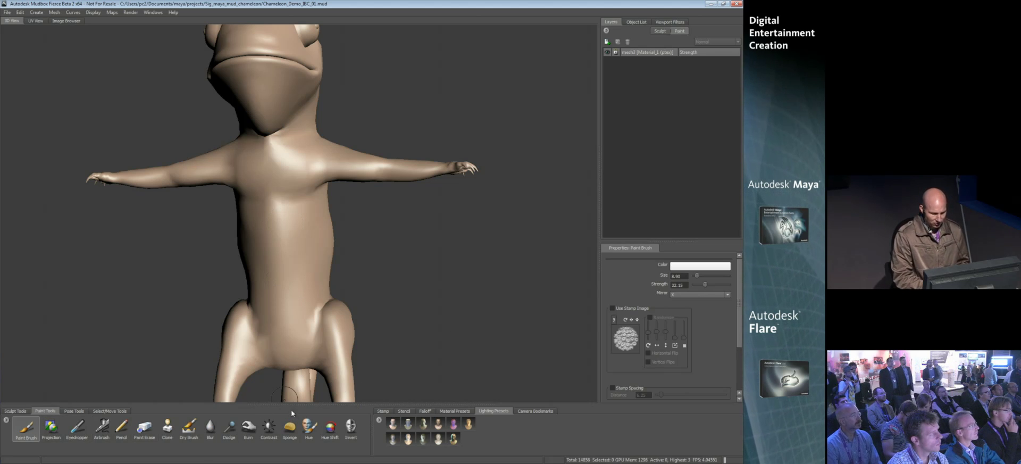
click(383, 411)
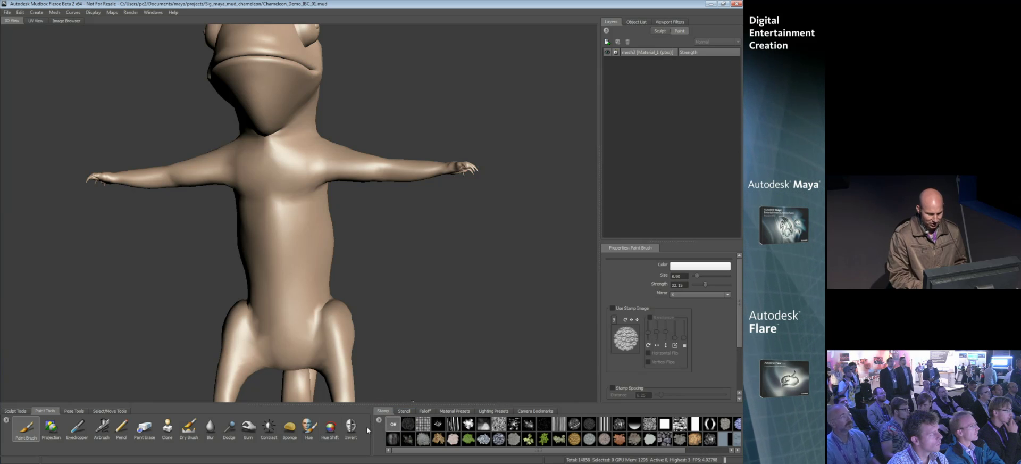
- Create a paint layer named Paint Layer 1 in the Diffuse channel, saved as an 8 bit integer RGBA Ptex file
click(300, 247)
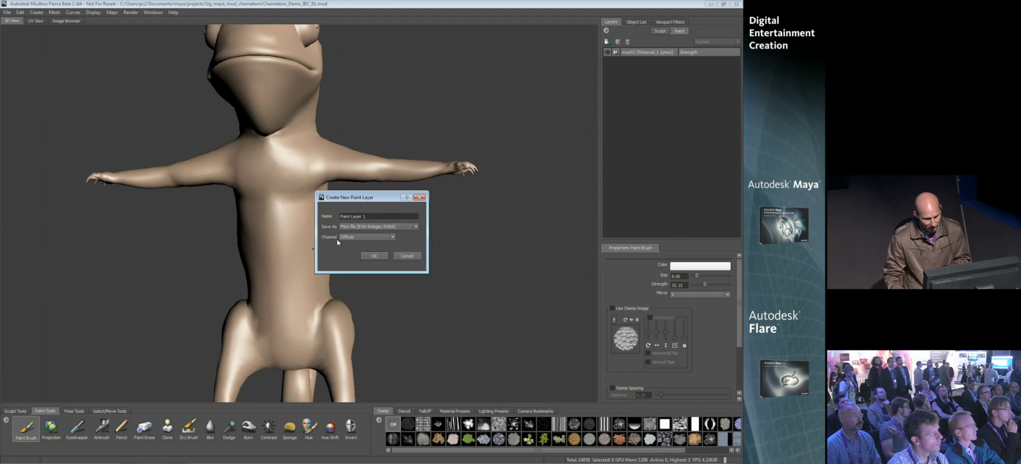
click(367, 228)
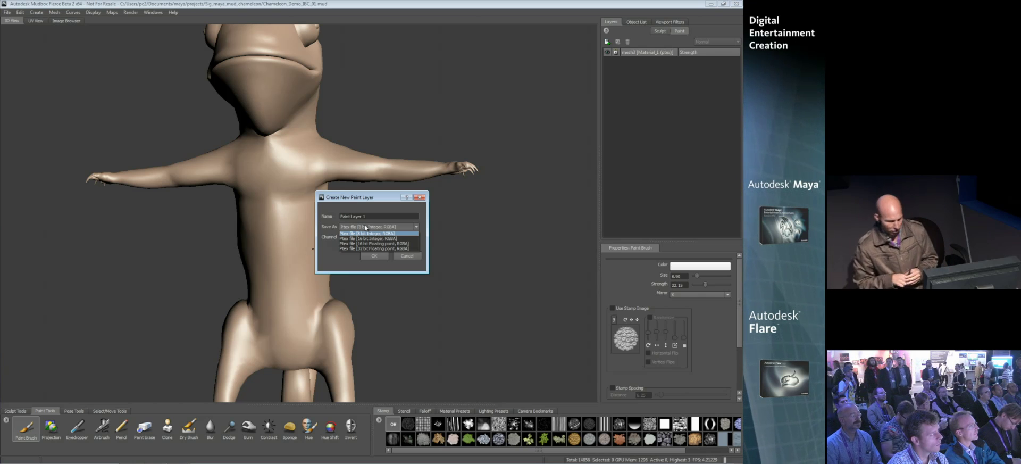
click(367, 238)
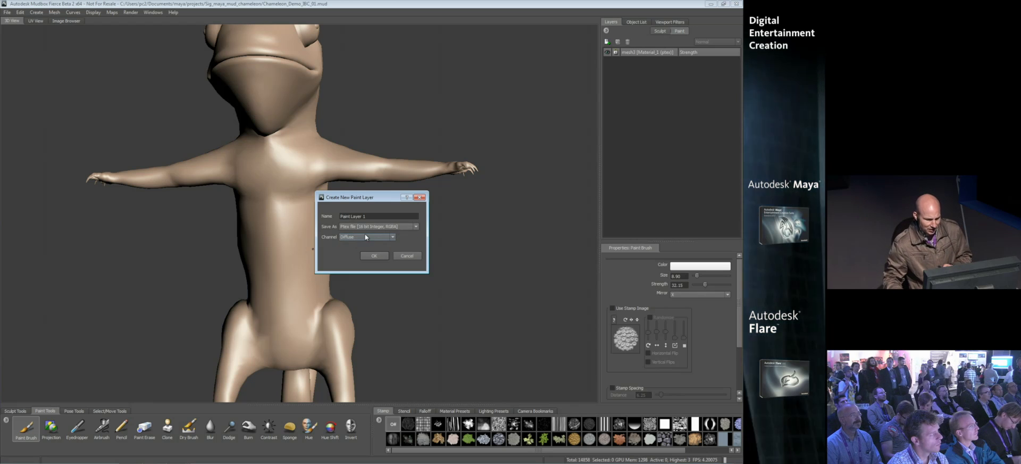
click(365, 227)
click(364, 234)
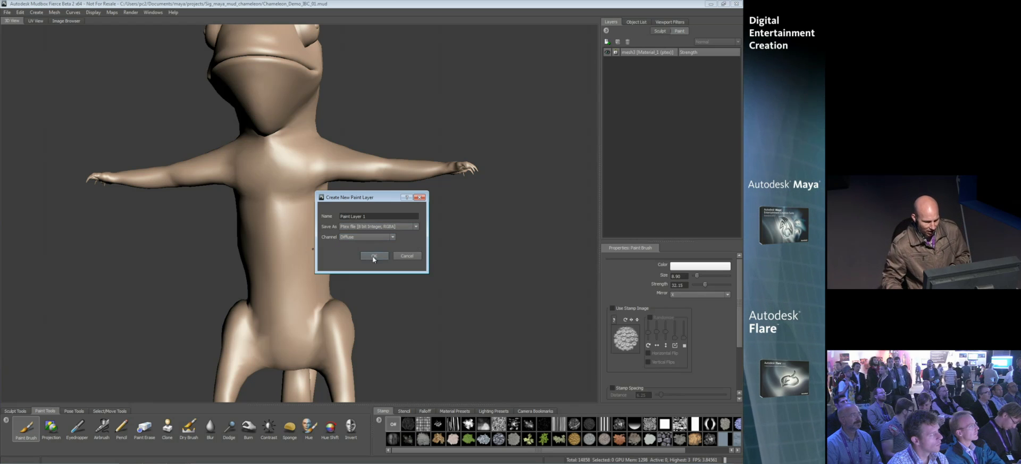
click(373, 256)
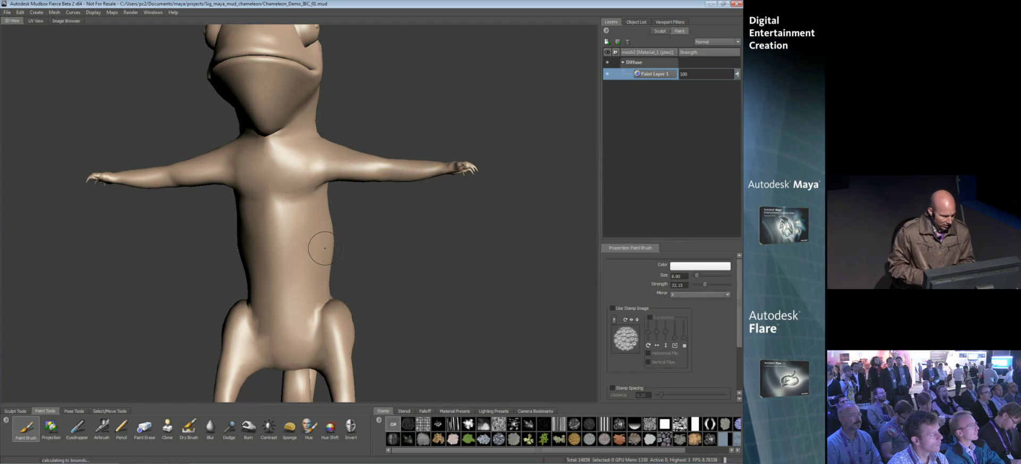
- Subdivide the chameleon mesh up to level 4
key(w)
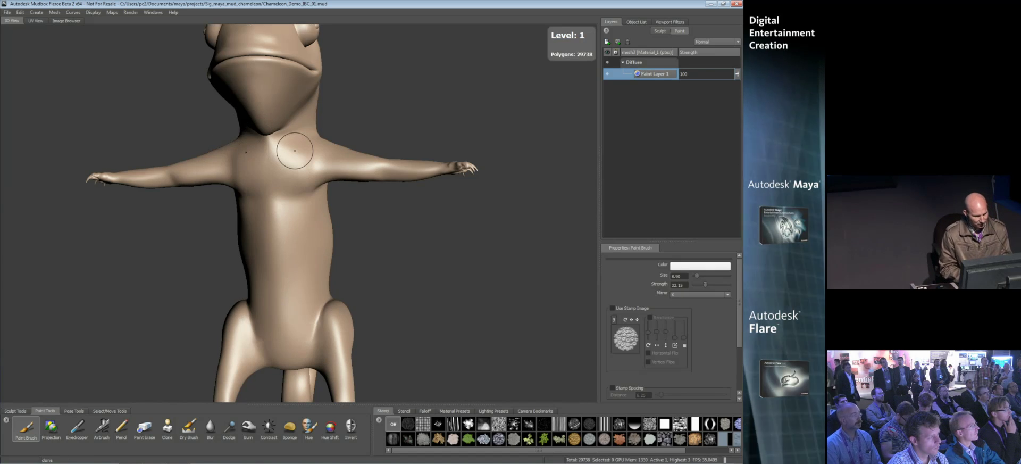
key(shift+d)
key(shift+d)
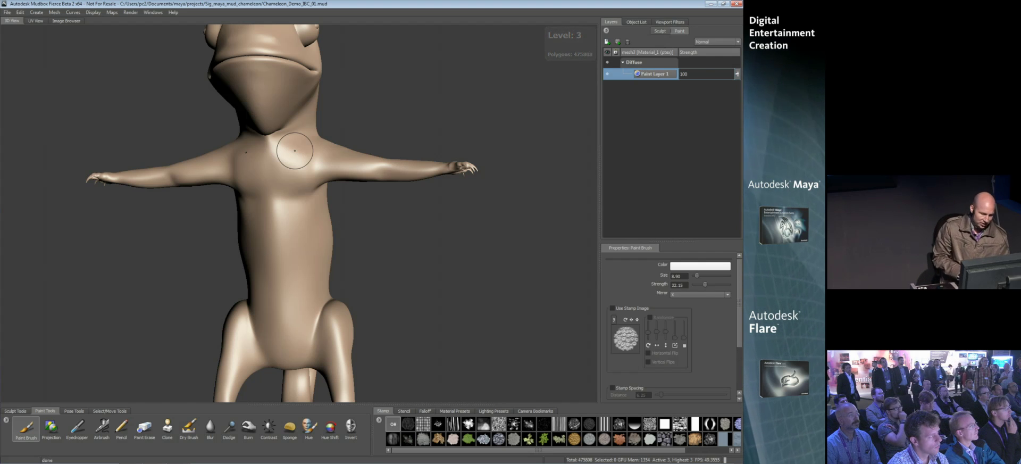
key(shift+d)
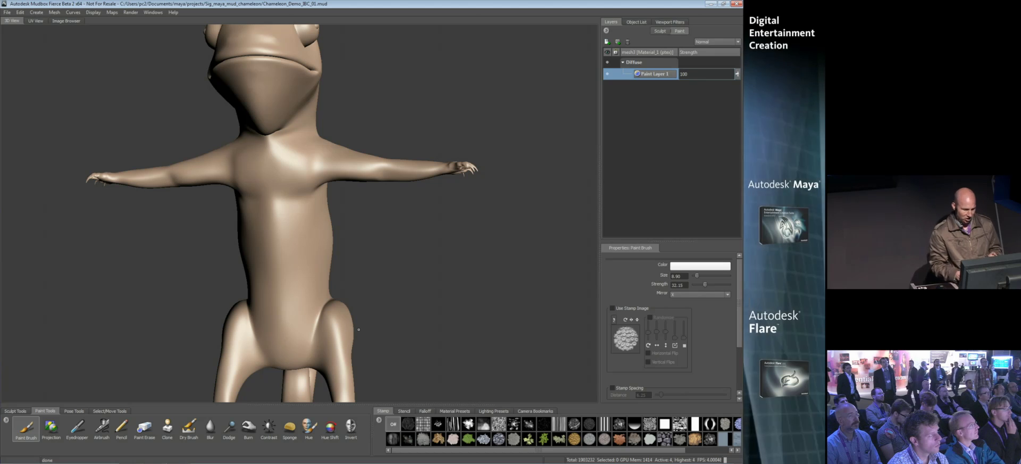
- Try white Paint Brush strokes down the side of the chameleon's torso and undo them
mouse_move(307, 266)
mouse_down()
mouse_move(300, 234)
mouse_move(312, 308)
mouse_move(311, 218)
mouse_move(318, 313)
mouse_up()
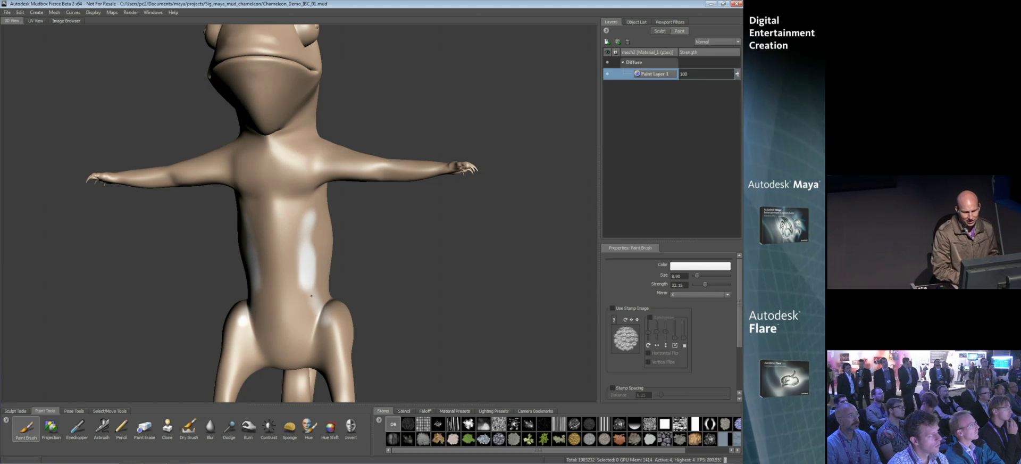
key(ctrl+z)
key(ctrl+z)
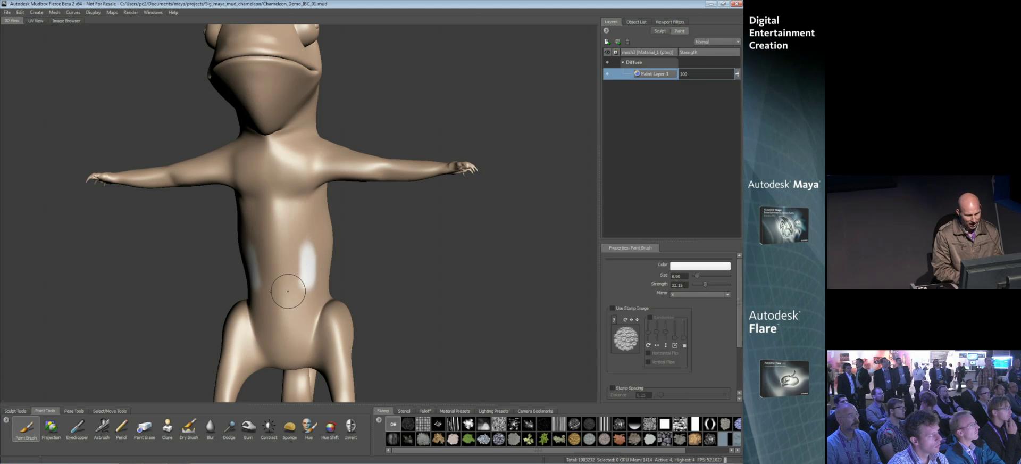
key(ctrl+z)
- Paint a thin white line down the torso's side with a smaller brush and Steady Stroke enabled, and turn Steady Stroke off
key(b)
drag(306, 223, 294, 223)
scroll(733, 327, down, 4)
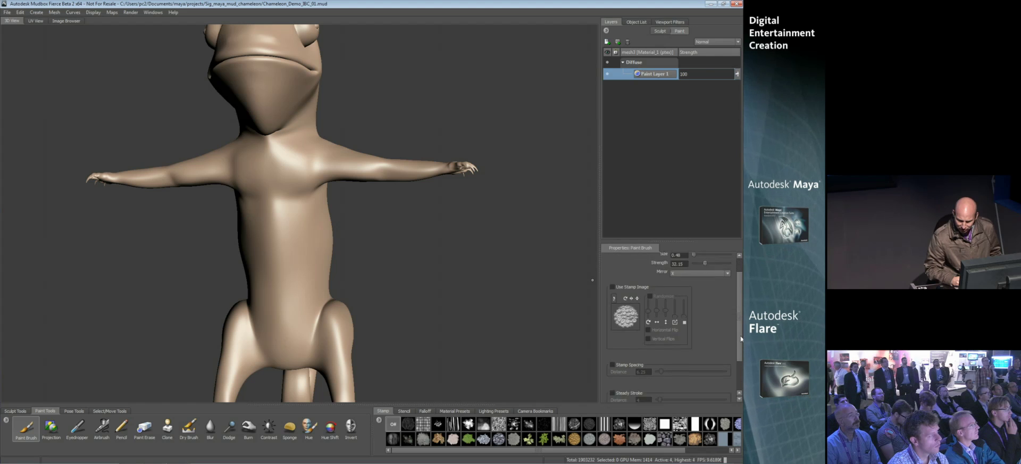
click(612, 346)
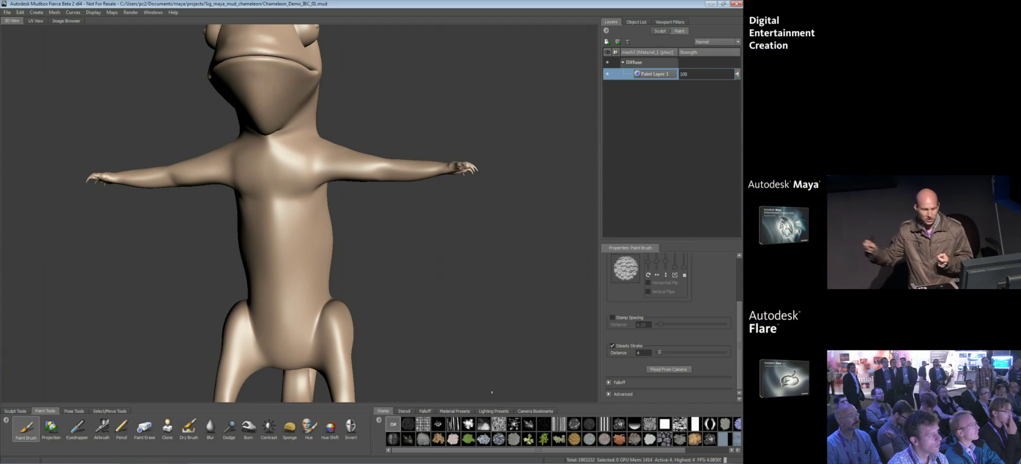
drag(310, 243, 312, 266)
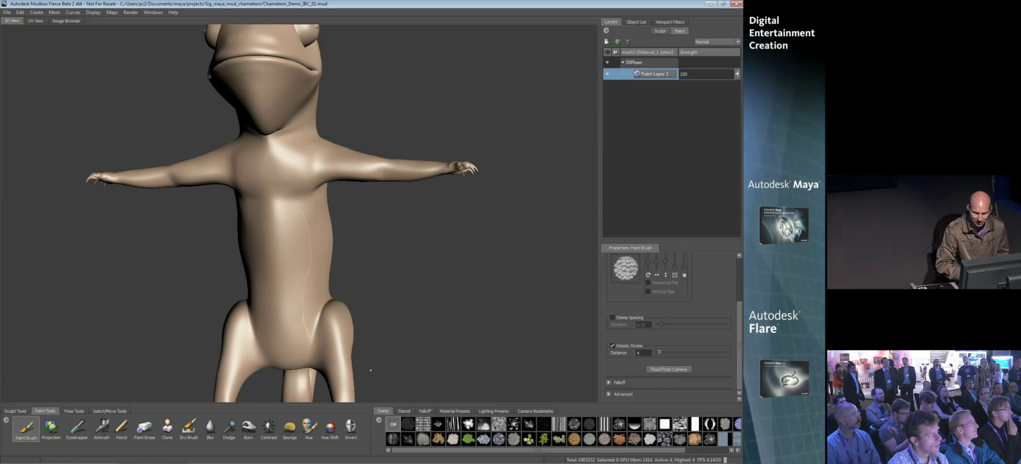
click(612, 345)
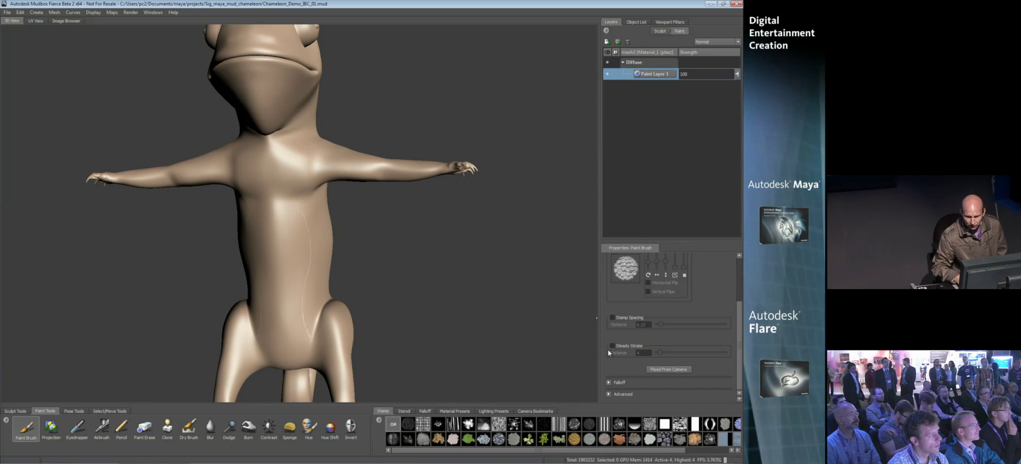
alt+drag(380, 266, 297, 177)
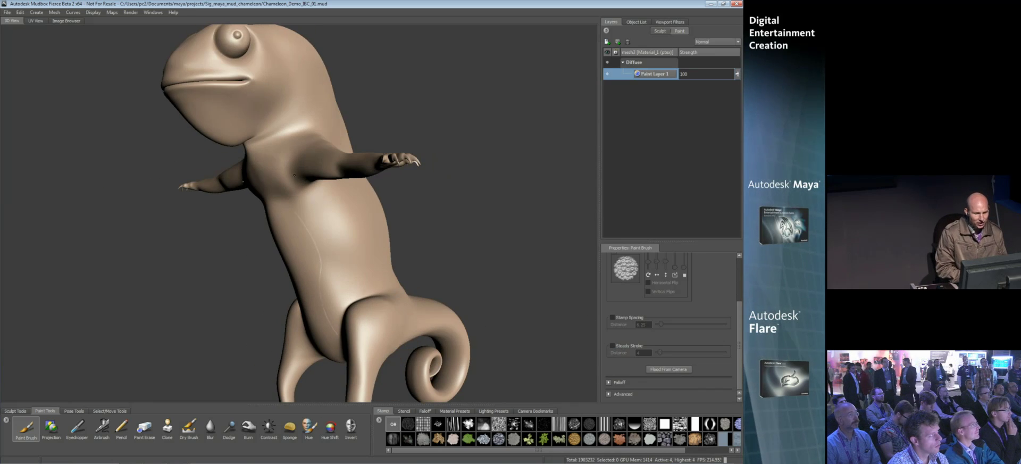
- Frame the chameleon's head and open the bookmarked Stencils folder of the chameleon project in the Image Browser
alt+right_drag(326, 260, 298, 339)
alt+drag(298, 338, 308, 294)
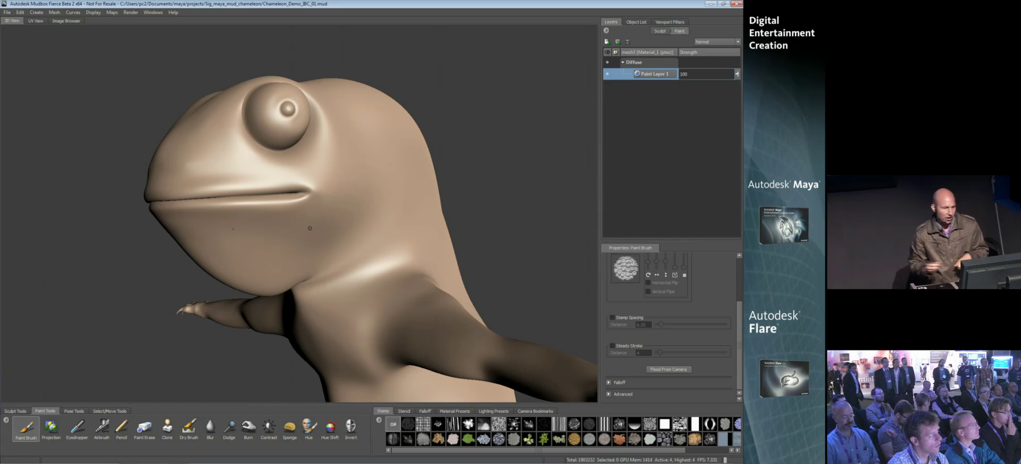
click(68, 22)
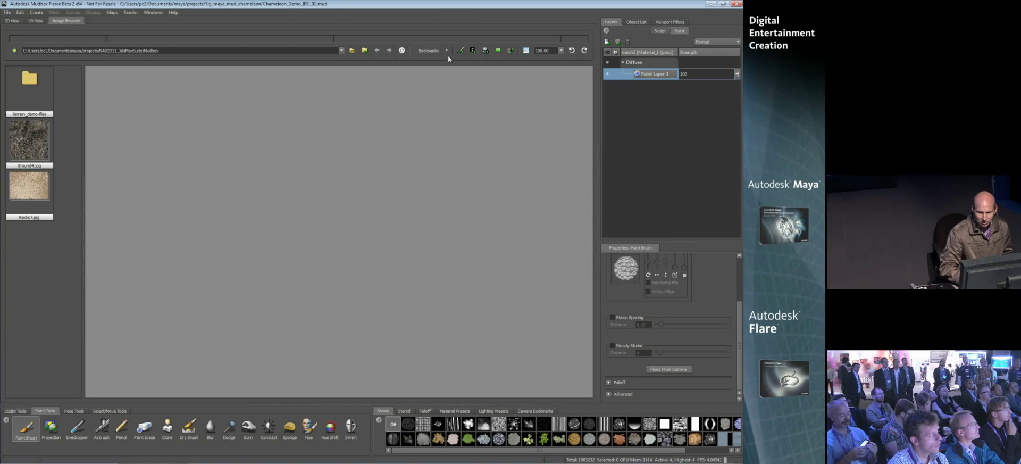
click(446, 52)
click(432, 84)
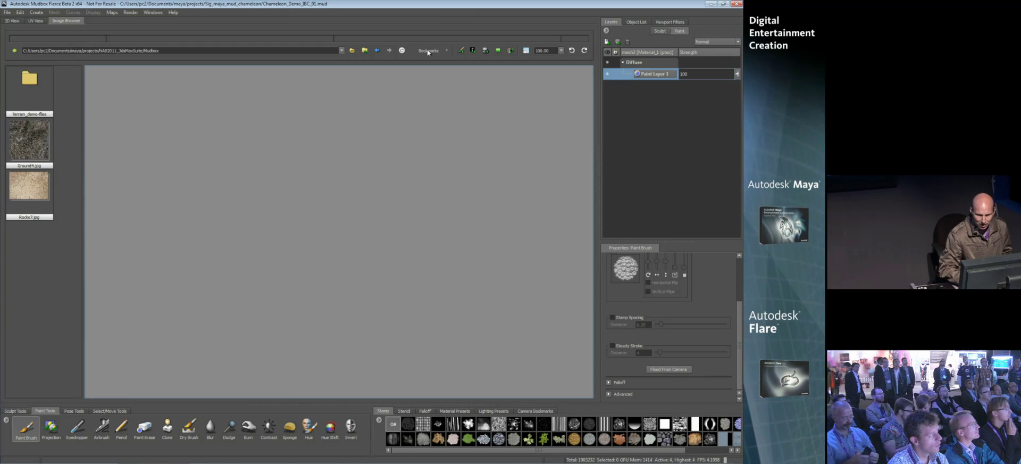
click(428, 51)
click(435, 81)
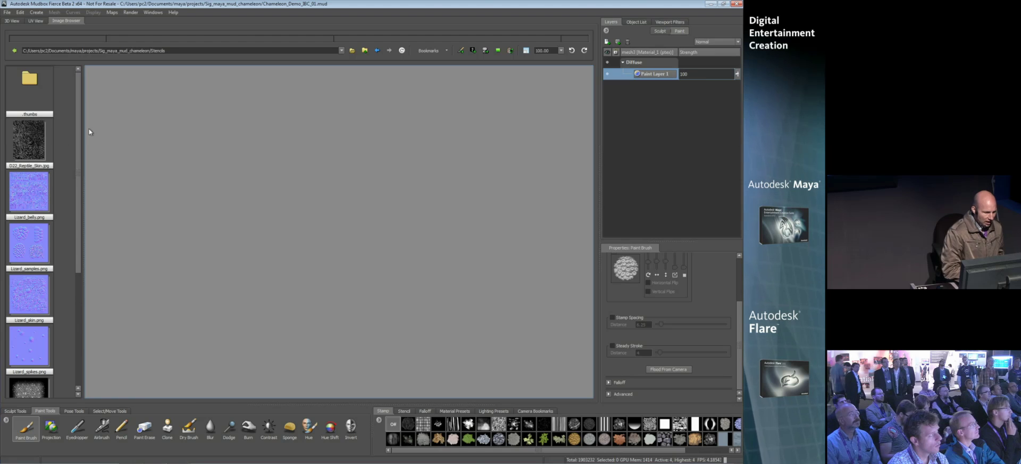
- Preview the images in the Stencils folder and set veiled_chameleon.jpg as the stencil for the 3D view
click(28, 139)
click(29, 192)
drag(78, 209, 80, 280)
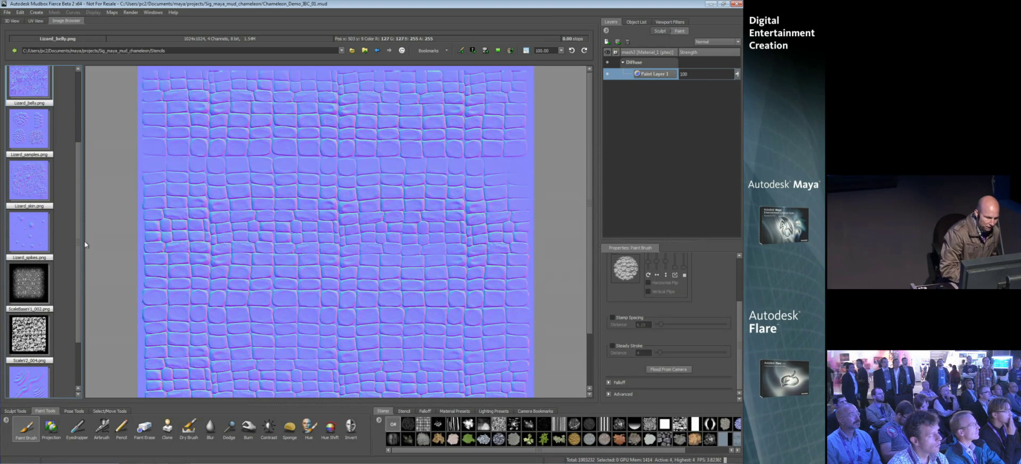
scroll(43, 319, down, 2)
click(43, 358)
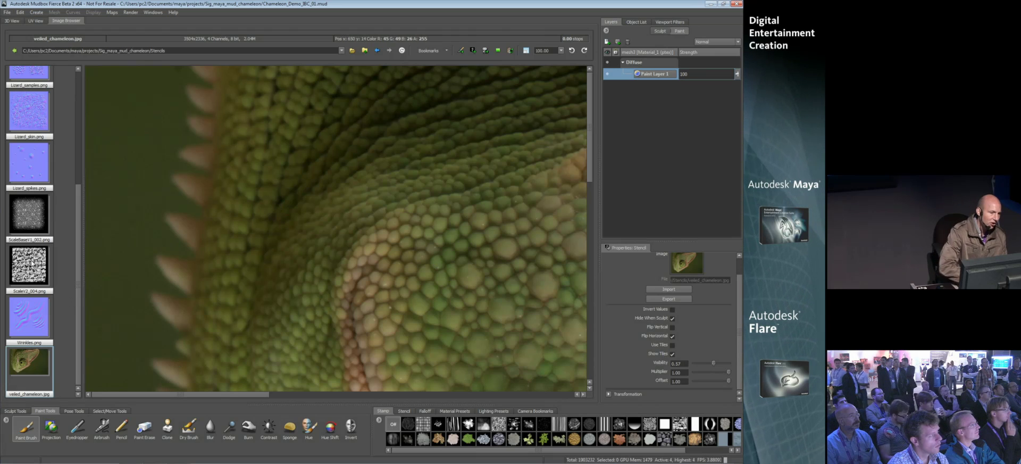
click(12, 21)
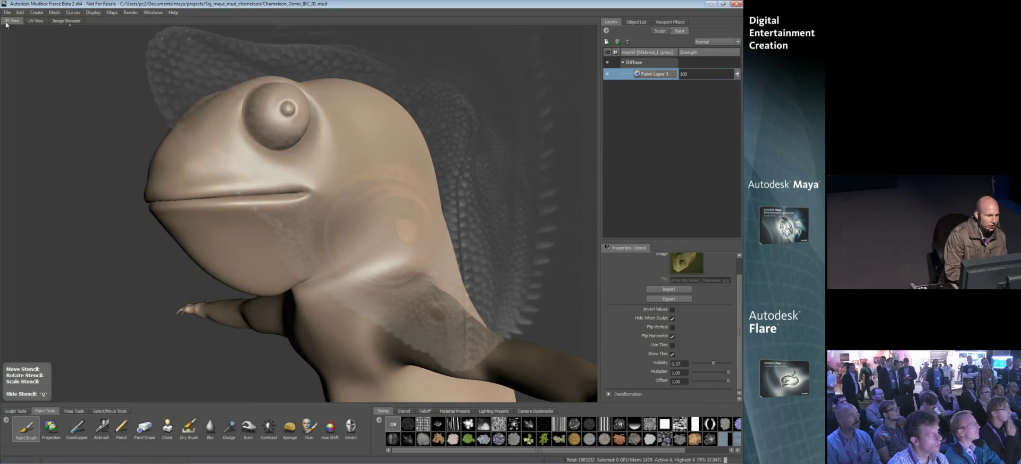
- Activate the Projection brush and rotate, scale and move the chameleon photo stencil over the model's head
click(51, 427)
drag(230, 271, 371, 211)
middle_drag(393, 239, 387, 152)
right_drag(387, 152, 400, 229)
middle_drag(401, 229, 417, 254)
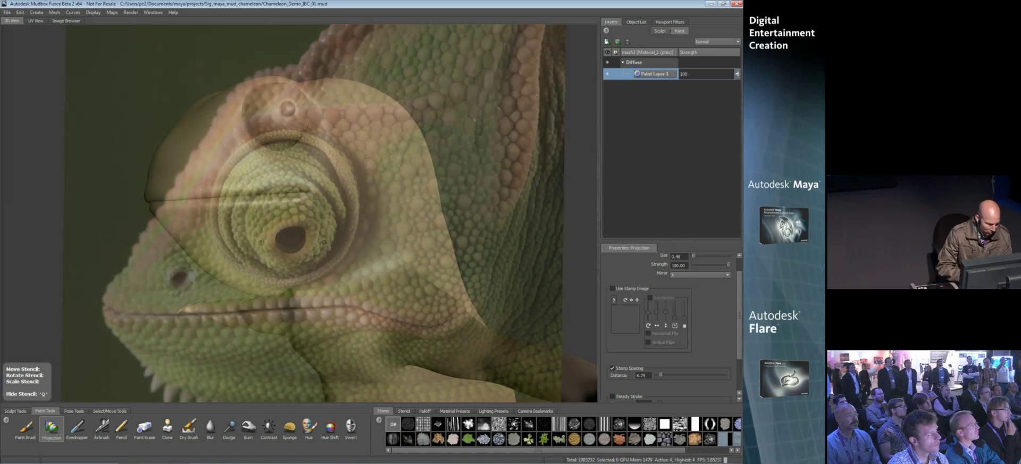
- Line up the model's eye with the eye in the chameleon photo stencil
alt+middle_drag(308, 272, 305, 362)
alt+drag(304, 362, 287, 356)
alt+right_drag(287, 356, 362, 341)
alt+right_drag(362, 223, 328, 211)
alt+middle_drag(328, 211, 404, 380)
alt+drag(341, 255, 330, 248)
alt+middle_drag(340, 354, 314, 198)
alt+drag(314, 198, 316, 270)
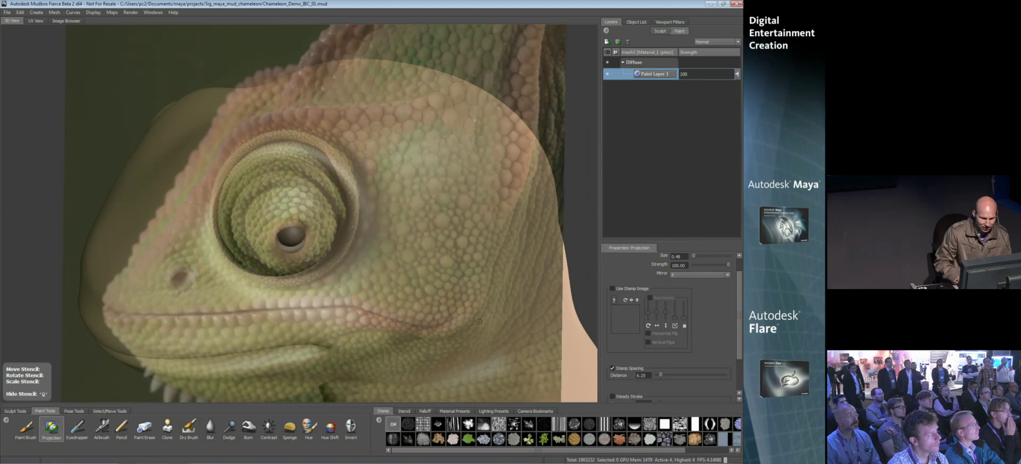
- Resize the Projection brush and project the photo's eye and surrounding scales onto the model's eyeball with the stencil hidden
drag(282, 186, 327, 186)
key(q)
mouse_move(290, 234)
mouse_down()
mouse_move(314, 226)
mouse_move(298, 258)
mouse_move(239, 192)
mouse_move(324, 221)
mouse_move(255, 173)
mouse_up()
drag(320, 178, 325, 191)
key(q)
- Align the model's mouth with the photo stencil's mouth and project the green scales along the nose and lips
mouse_move(326, 192)
alt+middle_down()
mouse_move(291, 173)
mouse_move(250, 119)
alt+middle_up()
alt+right_drag(250, 119, 229, 118)
alt+right_drag(287, 240, 266, 239)
alt+drag(265, 240, 262, 189)
alt+middle_drag(261, 190, 346, 297)
alt+right_drag(346, 298, 337, 295)
mouse_move(340, 239)
middle_down()
mouse_move(311, 210)
mouse_move(301, 217)
mouse_move(334, 228)
mouse_move(338, 204)
middle_up()
key(q)
mouse_move(180, 290)
mouse_down()
mouse_move(175, 261)
mouse_move(223, 319)
mouse_move(277, 327)
mouse_move(367, 306)
mouse_move(223, 286)
mouse_move(188, 249)
mouse_up()
mouse_move(255, 338)
mouse_down()
mouse_move(394, 324)
mouse_move(314, 282)
mouse_up()
key(q)
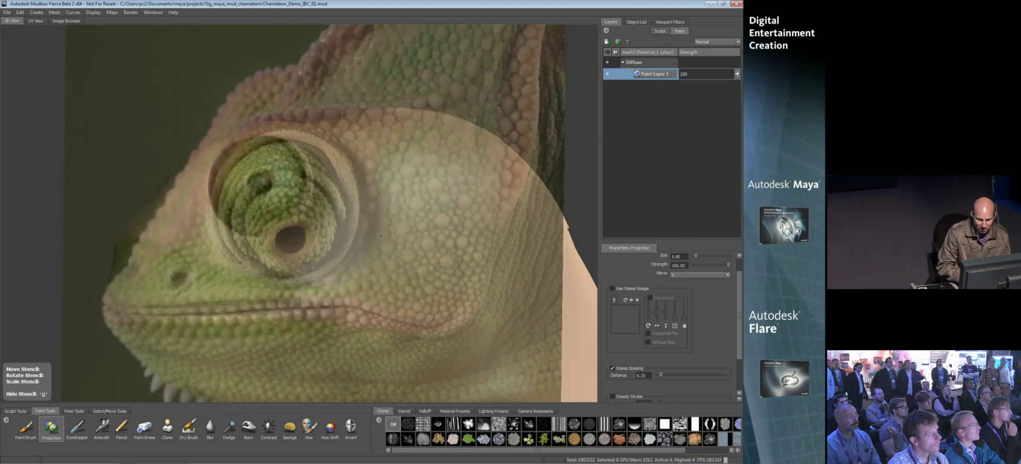
- Reposition the model under the photo stencil and project a patch of green scales onto the neck behind the jaw
mouse_move(335, 294)
alt+middle_down()
mouse_move(394, 295)
mouse_move(488, 371)
alt+middle_up()
mouse_move(489, 371)
mouse_down()
mouse_move(425, 351)
mouse_move(521, 309)
mouse_move(526, 266)
mouse_move(436, 383)
mouse_move(452, 308)
mouse_move(500, 307)
mouse_move(420, 394)
mouse_move(505, 383)
mouse_move(543, 319)
mouse_move(504, 342)
mouse_up()
key(q)
middle_drag(515, 326, 419, 292)
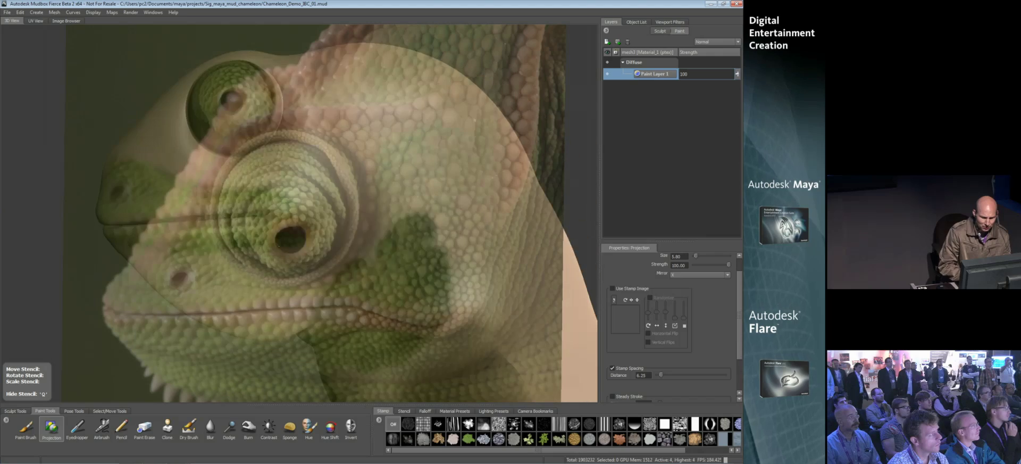
- Turn the view to the chameleon's torso and set ScaleBaseV1_002.png as the stencil
right_drag(349, 251, 420, 248)
alt+drag(420, 248, 321, 238)
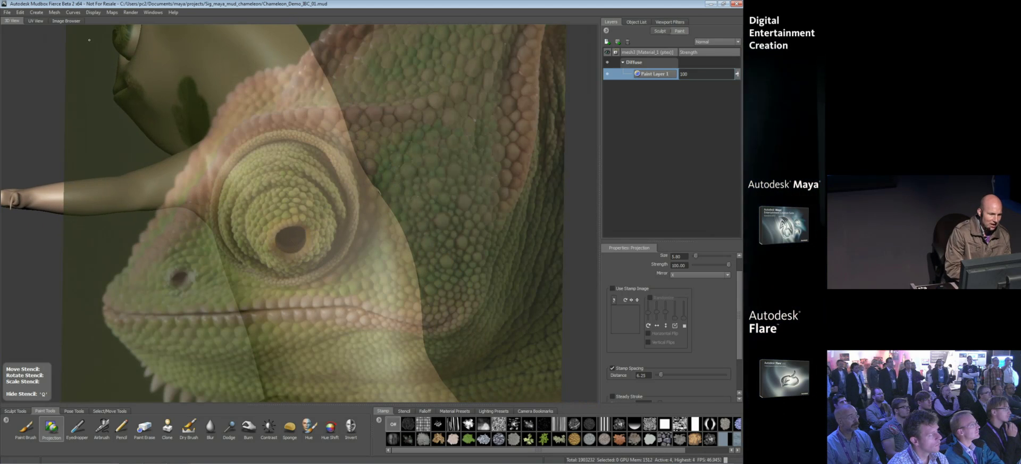
click(66, 21)
click(22, 220)
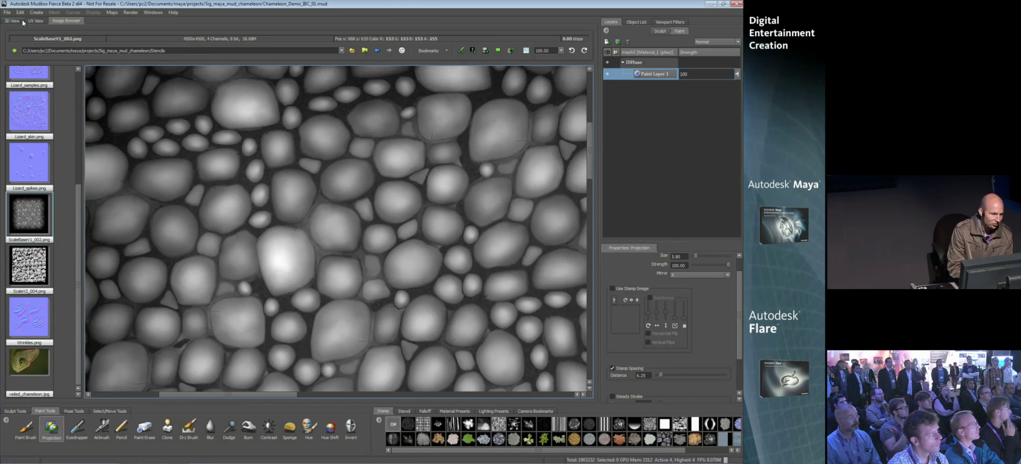
click(13, 21)
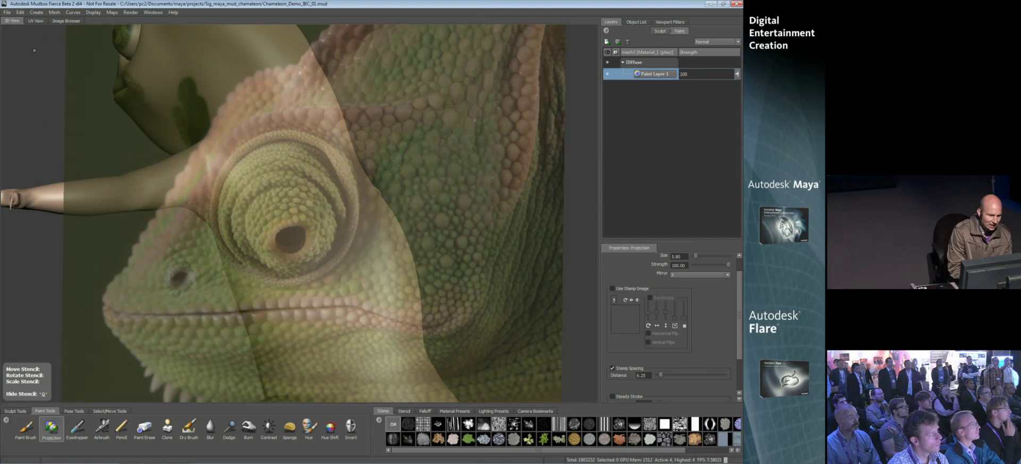
click(66, 21)
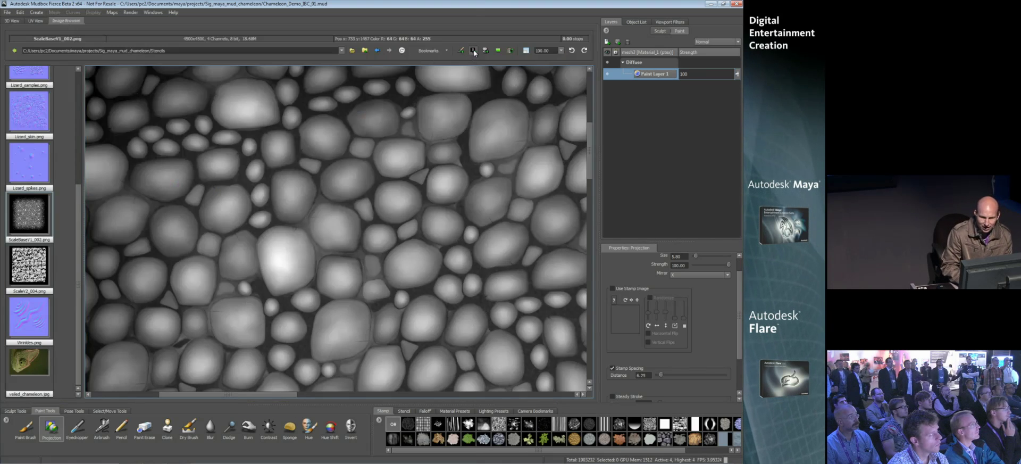
click(12, 22)
- Move and enlarge the scale stencil so it covers the torso, and increase the Projection brush size
alt+drag(359, 211, 297, 181)
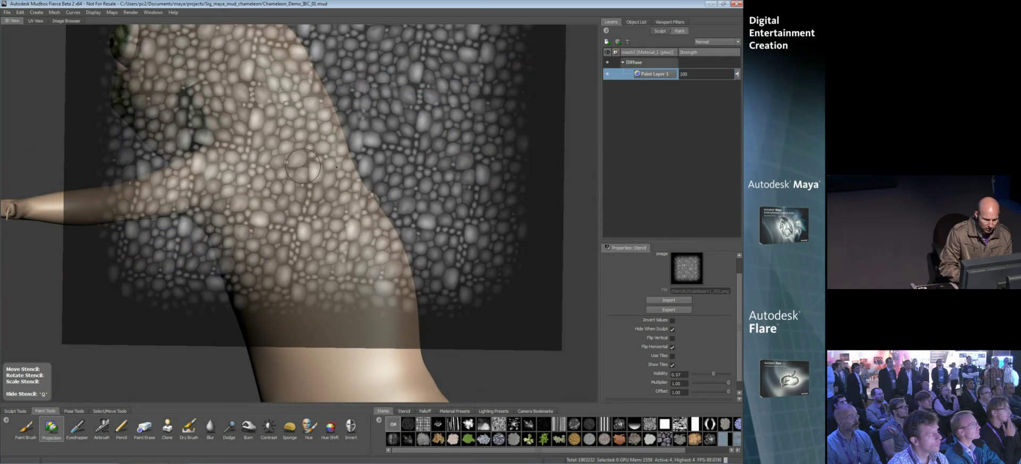
middle_drag(299, 150, 318, 247)
right_drag(318, 248, 285, 310)
right_drag(314, 232, 368, 227)
alt+drag(315, 232, 340, 223)
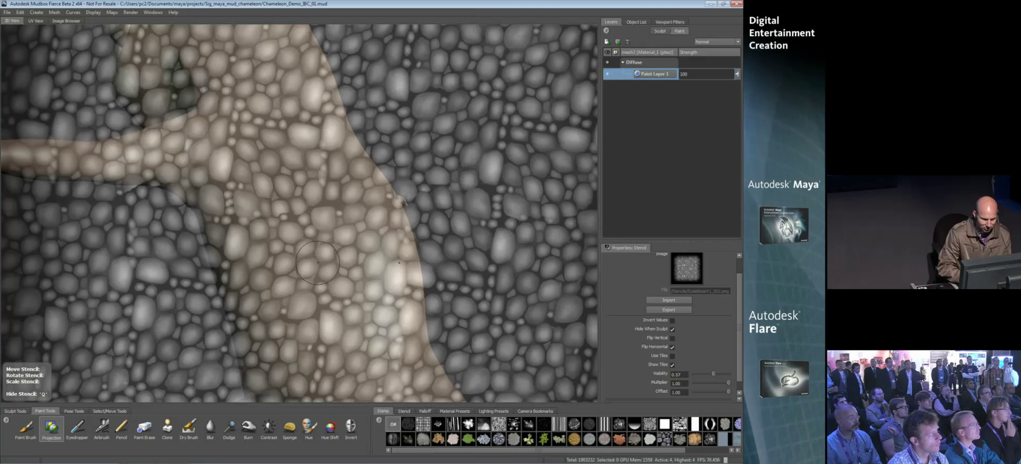
mouse_move(348, 223)
mouse_down()
mouse_move(330, 247)
mouse_move(367, 252)
mouse_up()
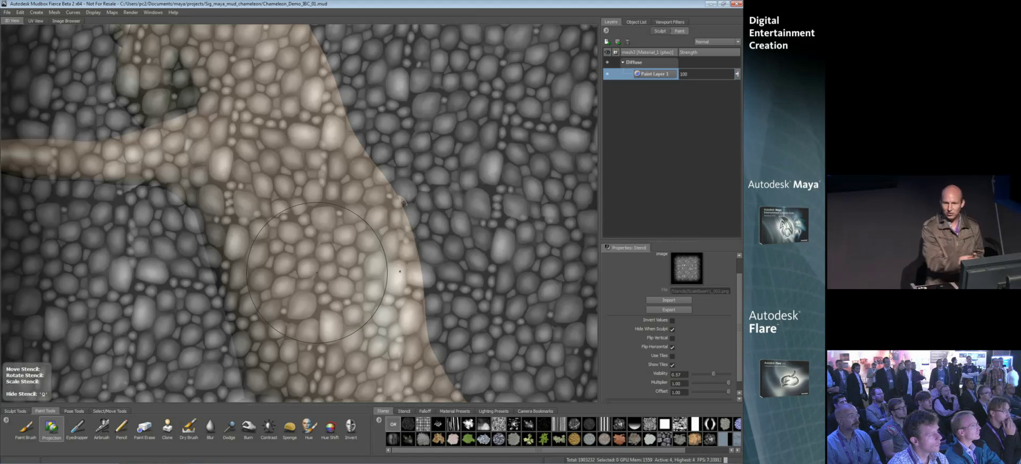
- Hide the stencil and sample a brown paint color from the painted head with the Eyedropper
click(80, 432)
key(q)
click(158, 41)
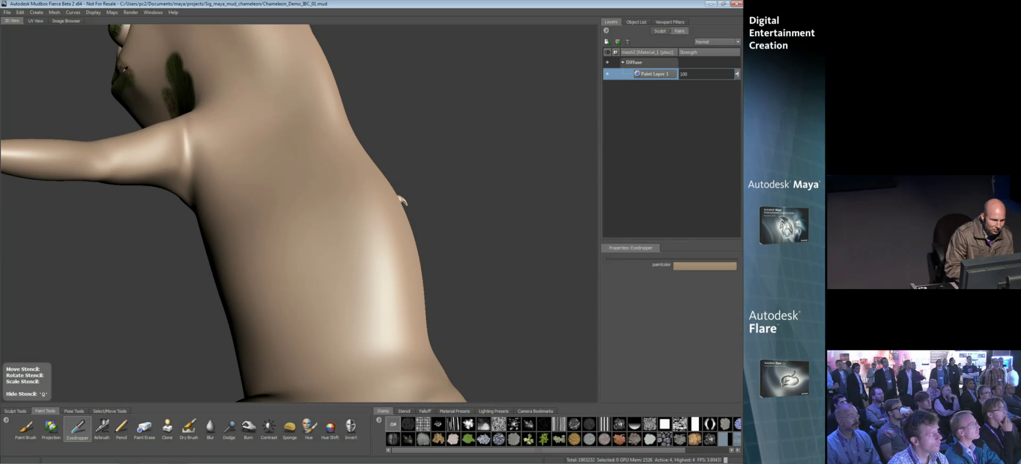
click(122, 64)
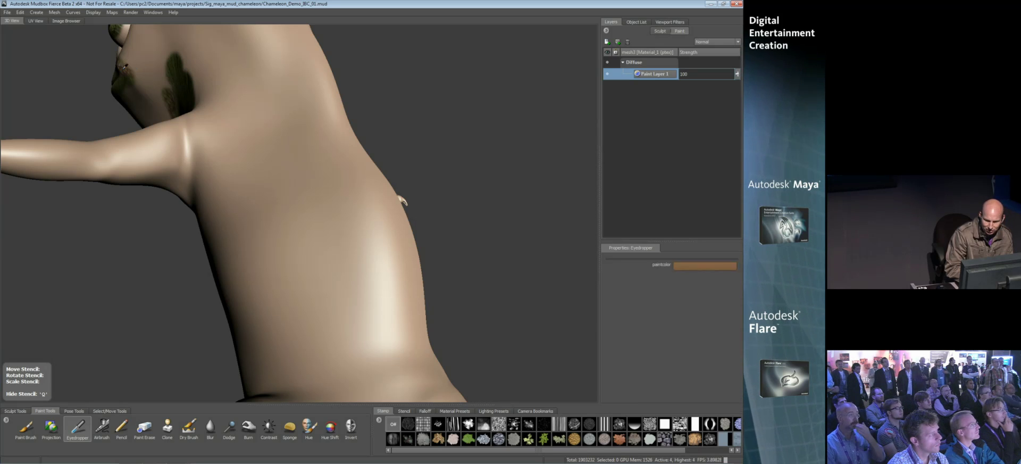
- Project a large round patch of brown scales onto the side of the torso with the Projection brush
click(51, 427)
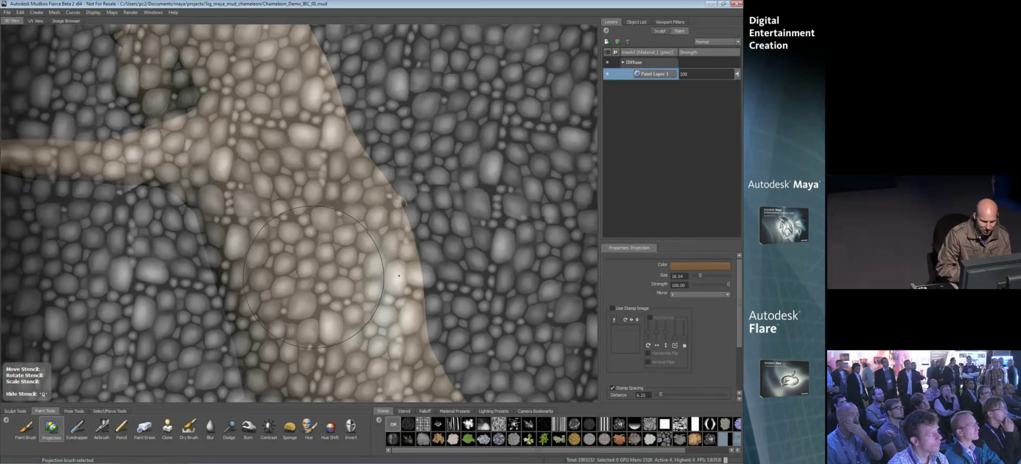
key(q)
mouse_move(297, 229)
mouse_down()
mouse_move(330, 298)
mouse_move(373, 310)
mouse_move(287, 213)
mouse_move(287, 319)
mouse_move(383, 218)
mouse_move(333, 305)
mouse_move(269, 271)
mouse_move(337, 322)
mouse_move(348, 226)
mouse_up()
key(q)
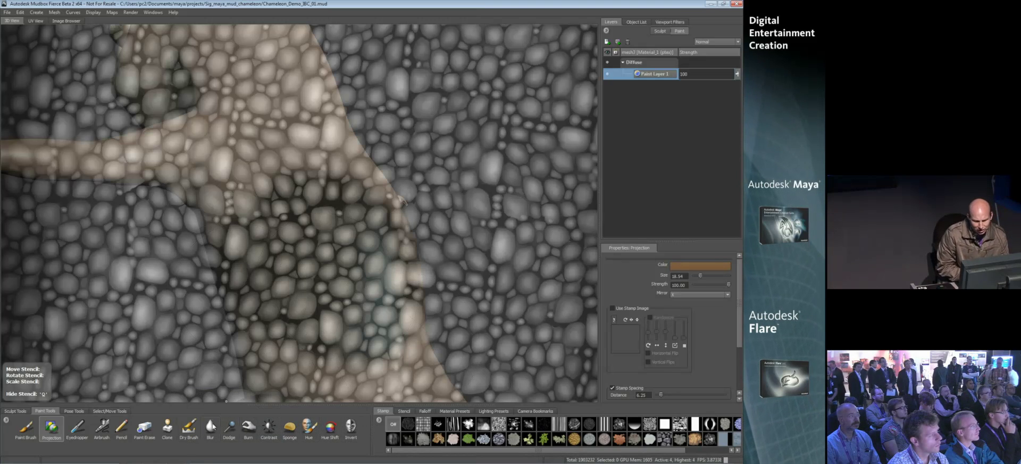
- Intensify the color of some scales in the torso patch with a smaller Sponge brush, keeping the stencil hidden
click(290, 427)
key(q)
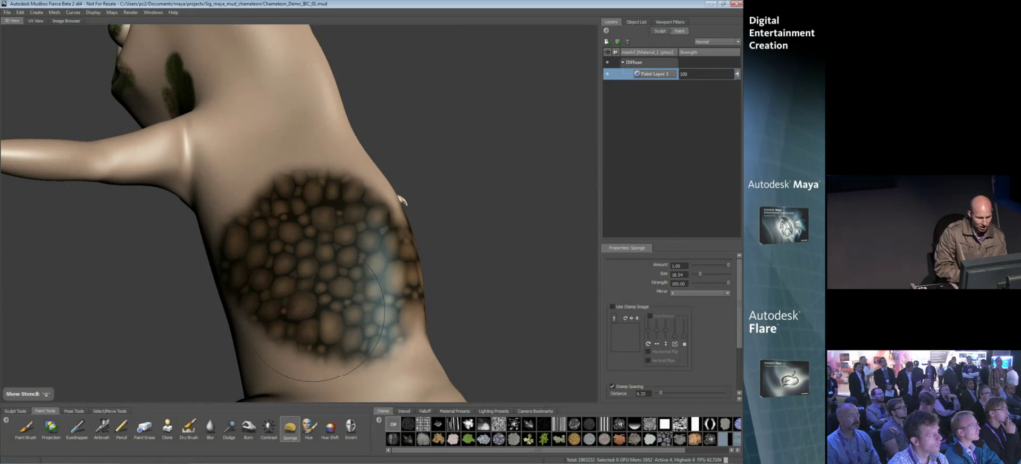
mouse_move(417, 274)
mouse_down()
mouse_move(353, 297)
mouse_move(367, 303)
mouse_move(374, 289)
mouse_up()
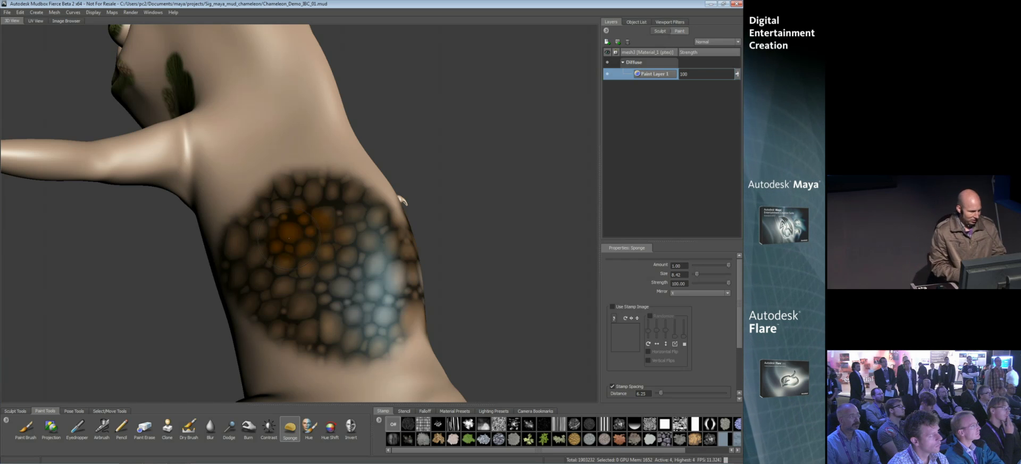
- Raise individual scales in the bluish area of the torso patch with a smaller Sculpt brush and no stamp image
alt+drag(344, 271, 287, 275)
mouse_move(287, 275)
alt+right_down()
mouse_move(277, 278)
mouse_move(328, 256)
mouse_move(321, 262)
alt+right_up()
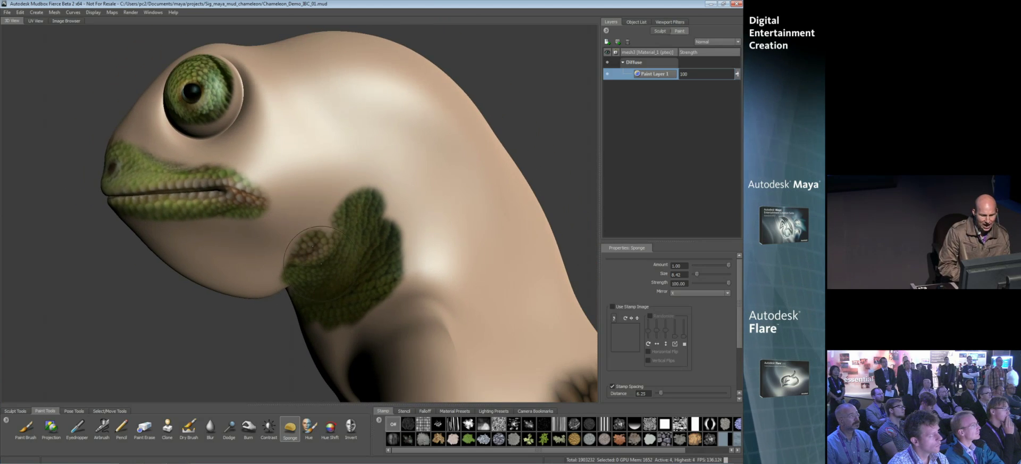
alt+drag(308, 242, 341, 250)
alt+right_drag(340, 250, 375, 232)
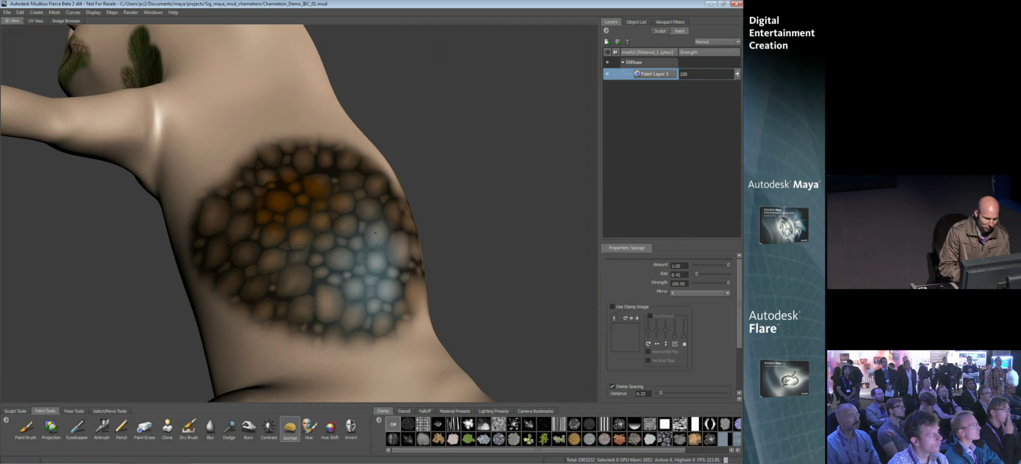
click(15, 411)
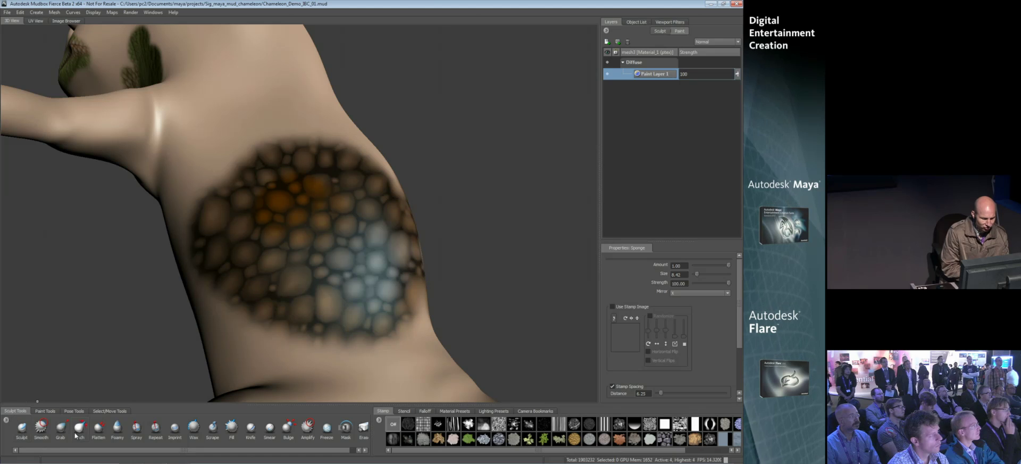
click(22, 428)
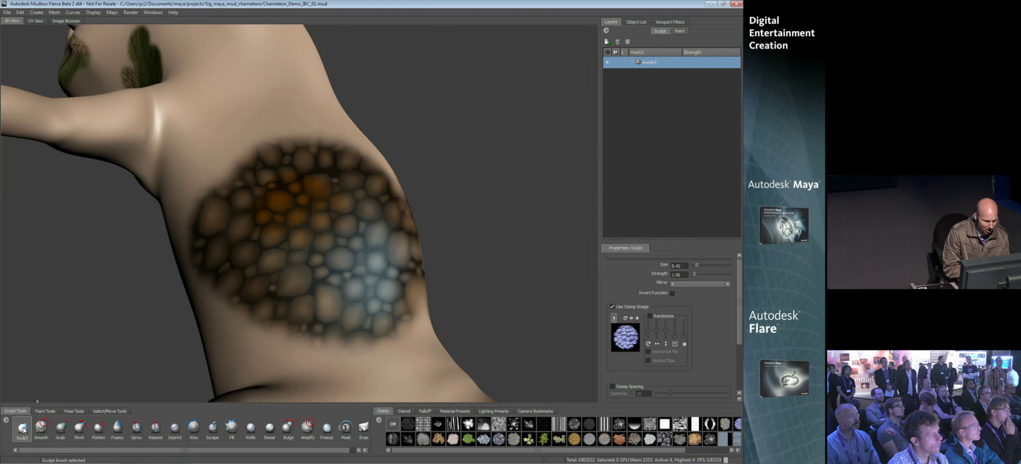
click(393, 423)
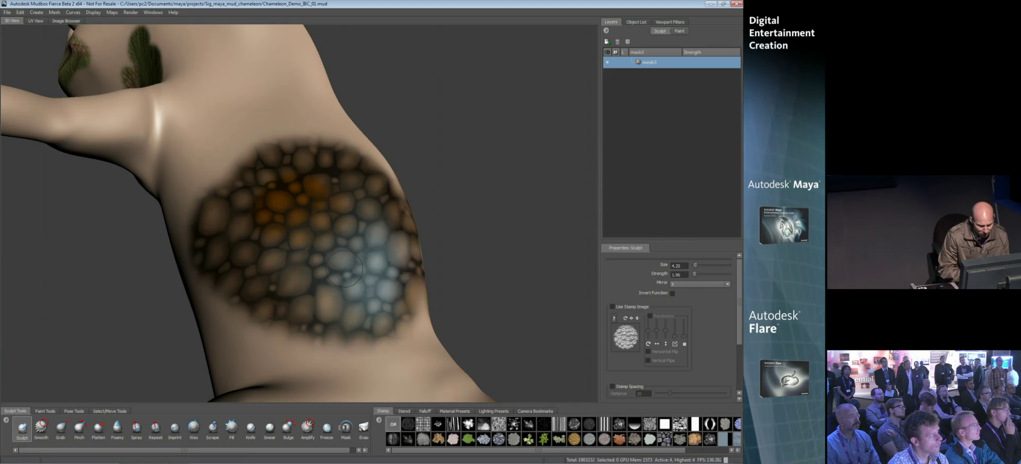
mouse_move(338, 259)
mouse_down()
mouse_move(377, 233)
mouse_move(377, 259)
mouse_up()
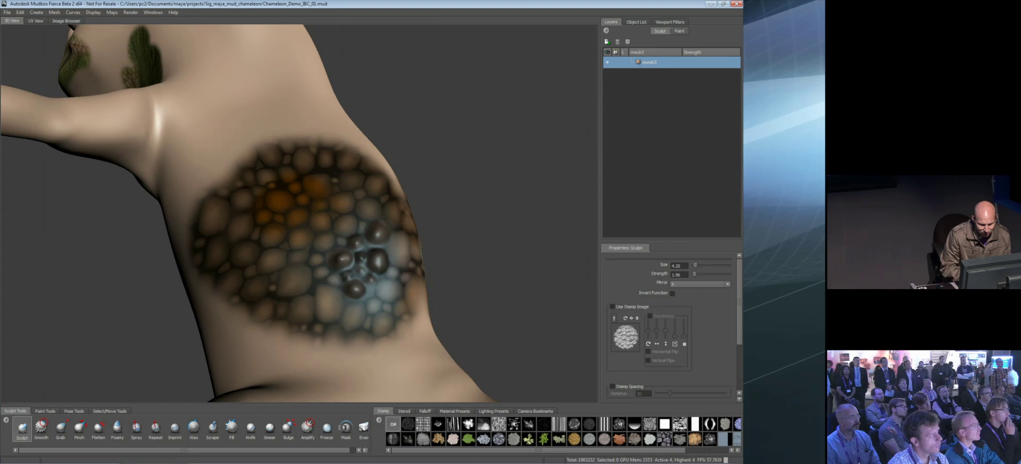
drag(325, 242, 347, 227)
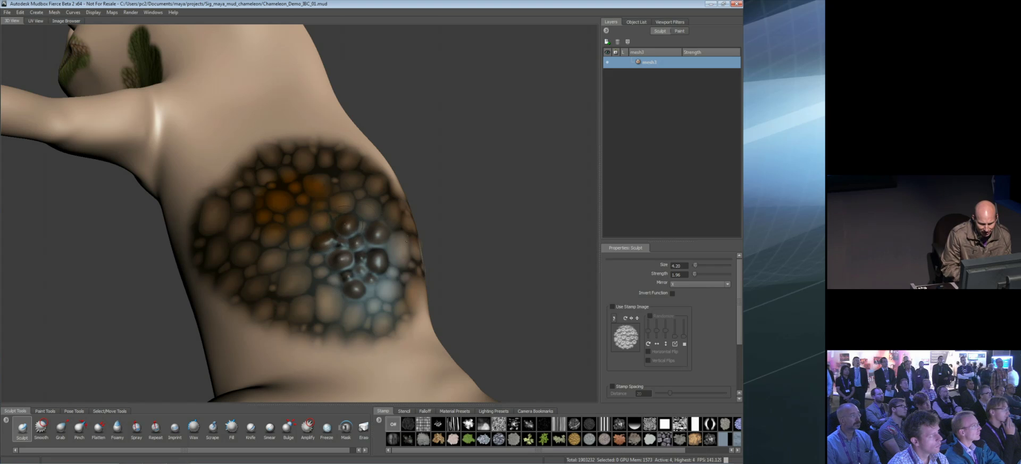
drag(391, 248, 396, 245)
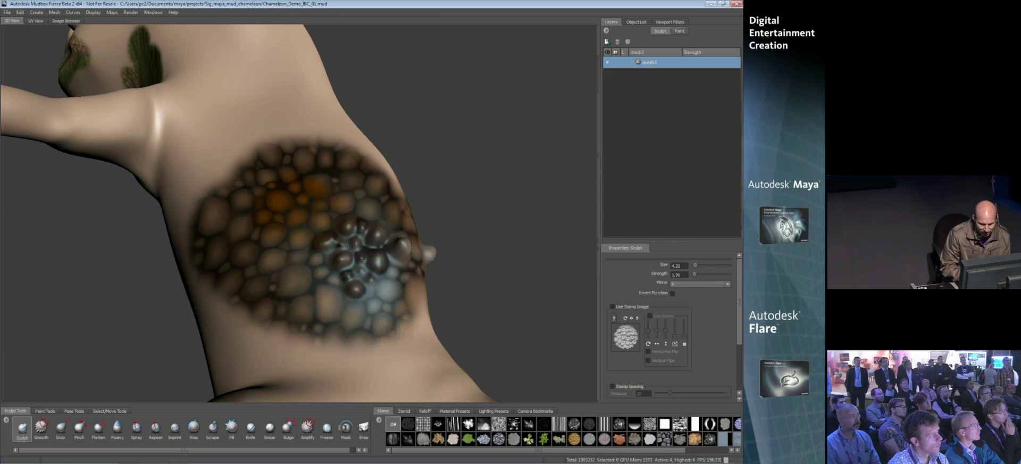
- Flatten the tops of the raised torso scales with the Flatten tool
click(99, 428)
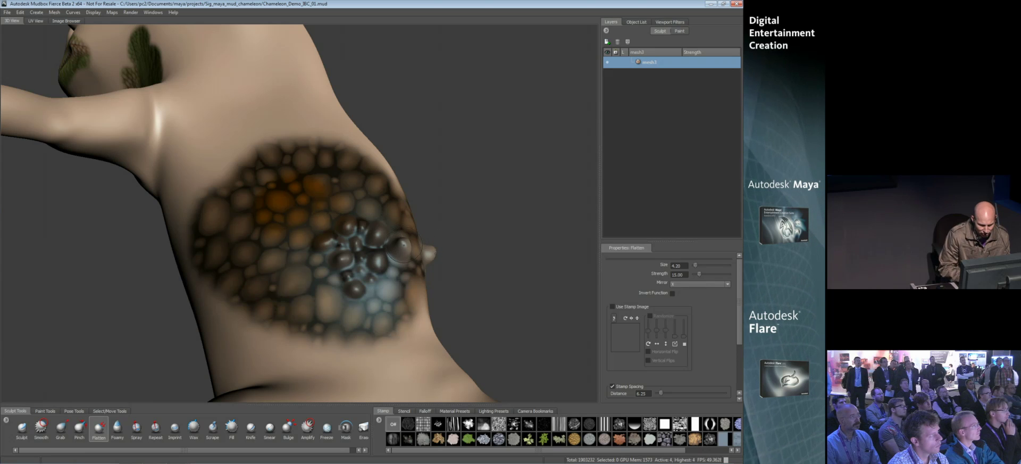
drag(404, 245, 373, 271)
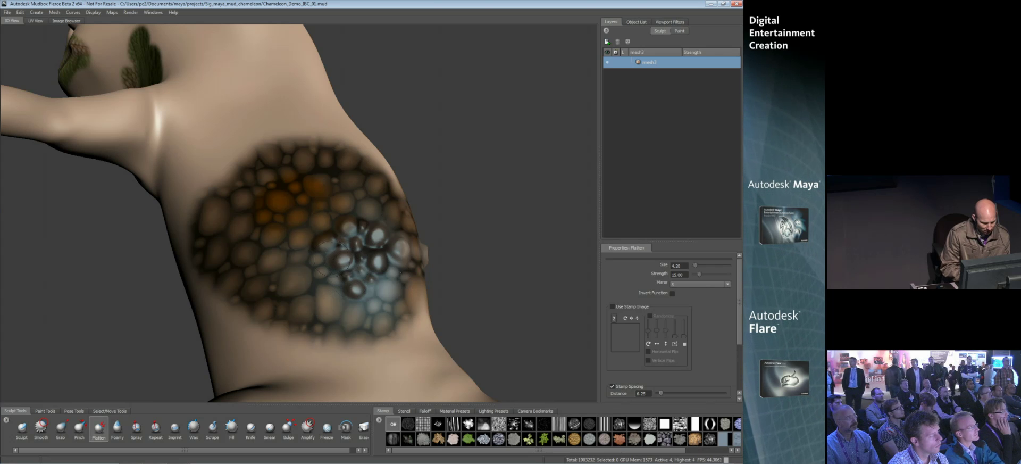
alt+drag(351, 249, 346, 300)
alt+middle_drag(373, 277, 226, 192)
alt+right_drag(226, 191, 350, 242)
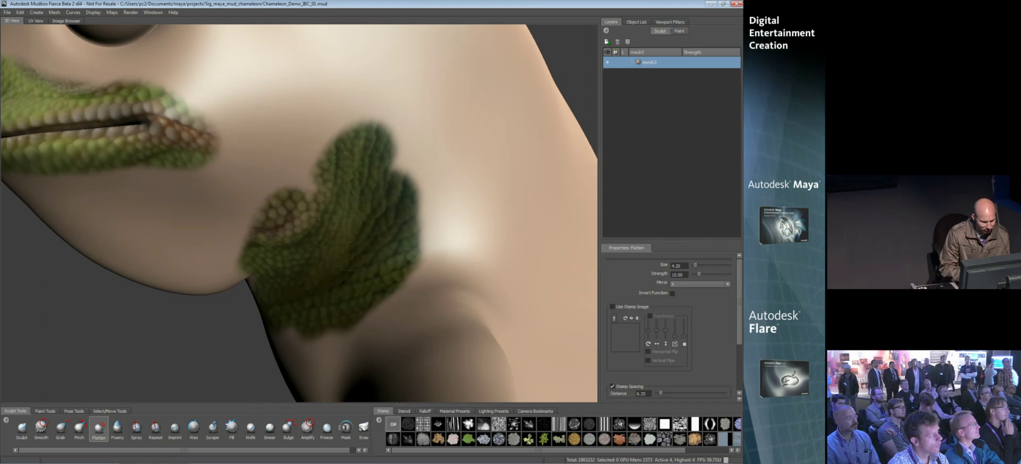
- Build up diagonal ridges across the green neck patch with a small Wax brush, and soften them with a large Smooth brush
click(195, 427)
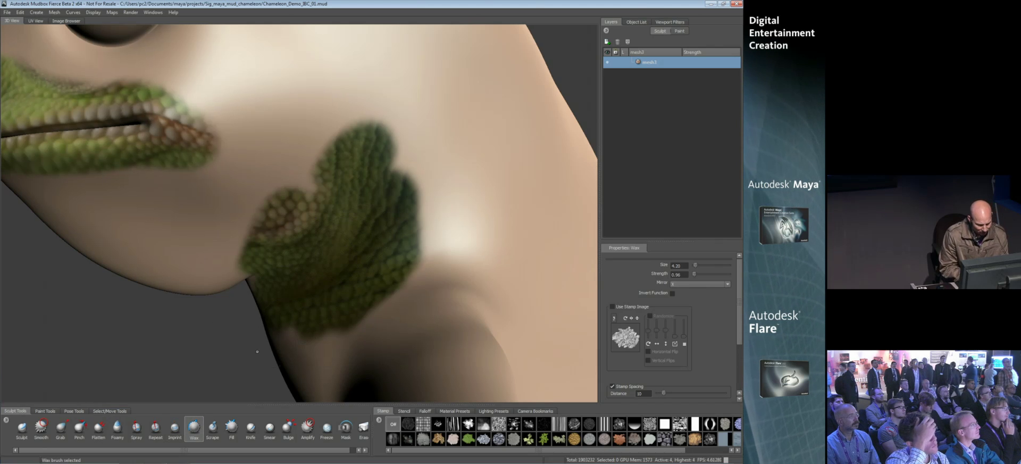
drag(407, 232, 384, 233)
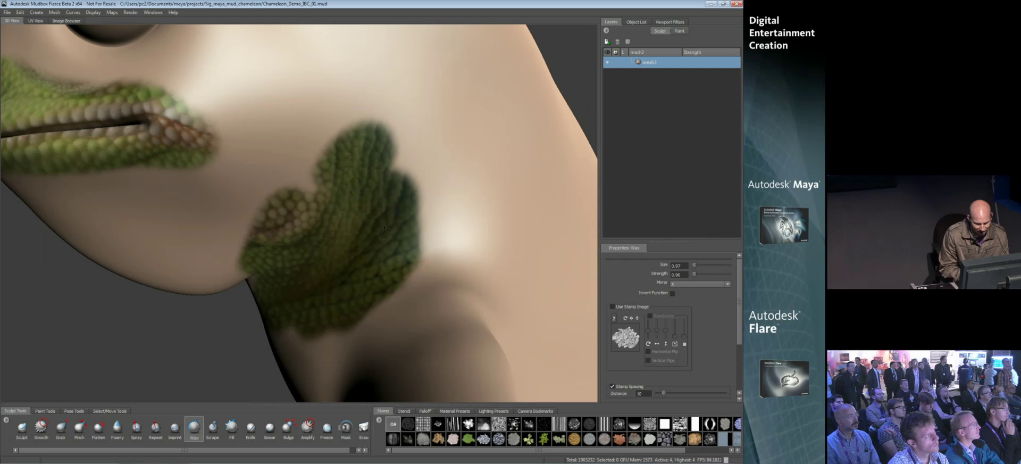
alt+drag(356, 284, 352, 269)
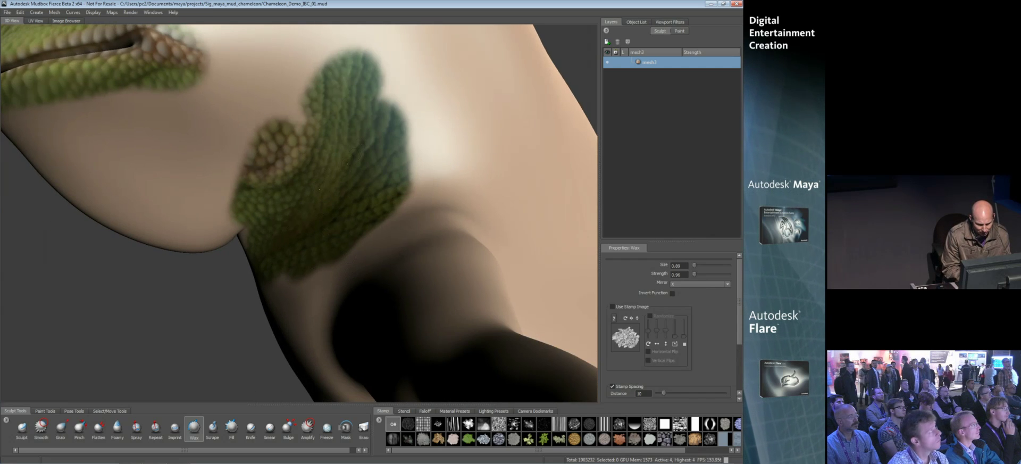
drag(361, 154, 367, 146)
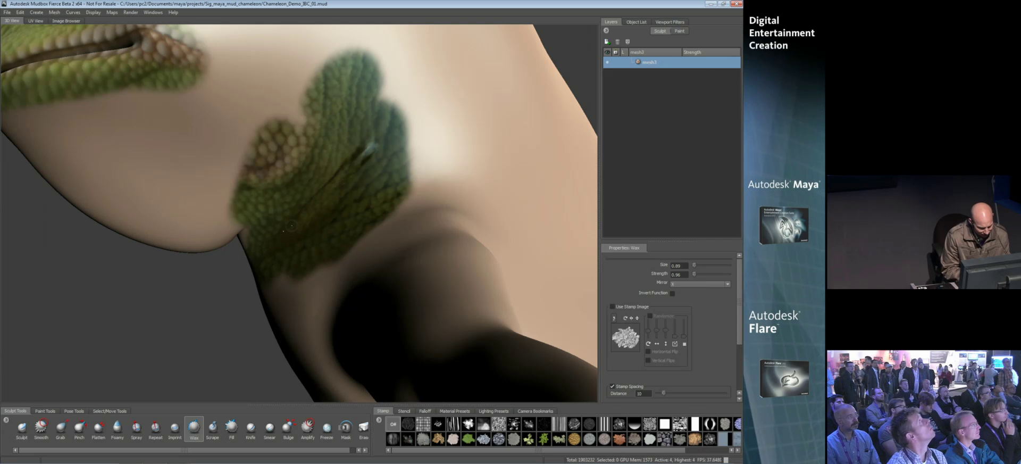
mouse_move(277, 230)
mouse_down()
mouse_move(298, 233)
mouse_move(297, 210)
mouse_up()
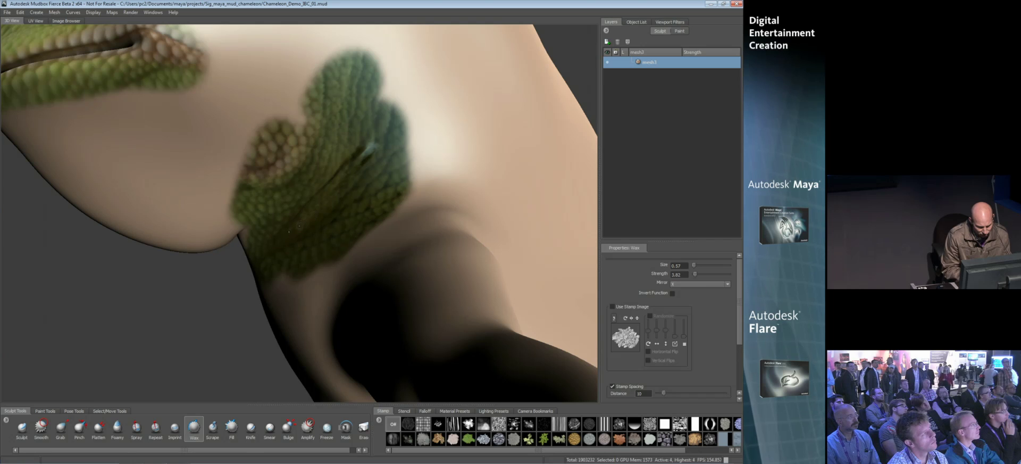
mouse_move(369, 151)
mouse_down()
mouse_move(311, 207)
mouse_move(382, 136)
mouse_up()
mouse_move(343, 213)
mouse_down()
mouse_move(481, 163)
mouse_move(410, 186)
mouse_move(433, 135)
mouse_up()
drag(375, 177, 422, 151)
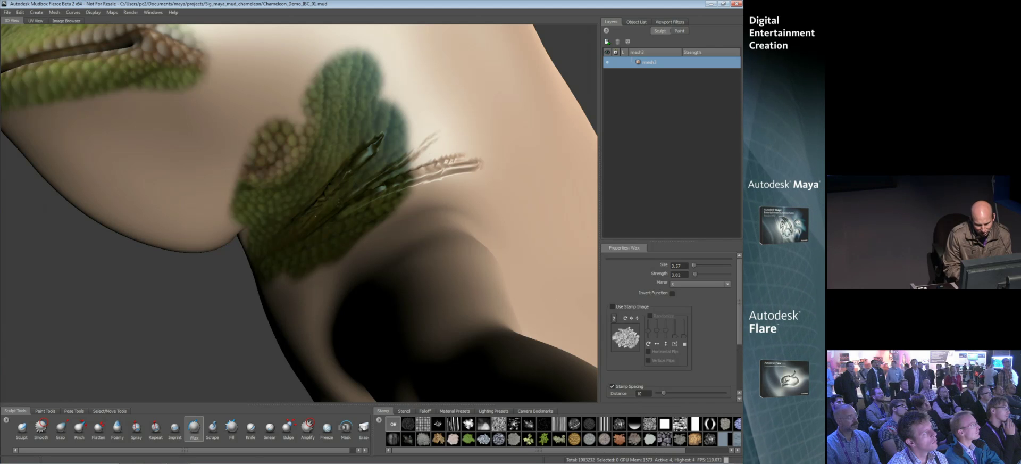
mouse_move(443, 193)
mouse_down()
mouse_move(465, 169)
mouse_move(441, 168)
mouse_move(444, 137)
mouse_up()
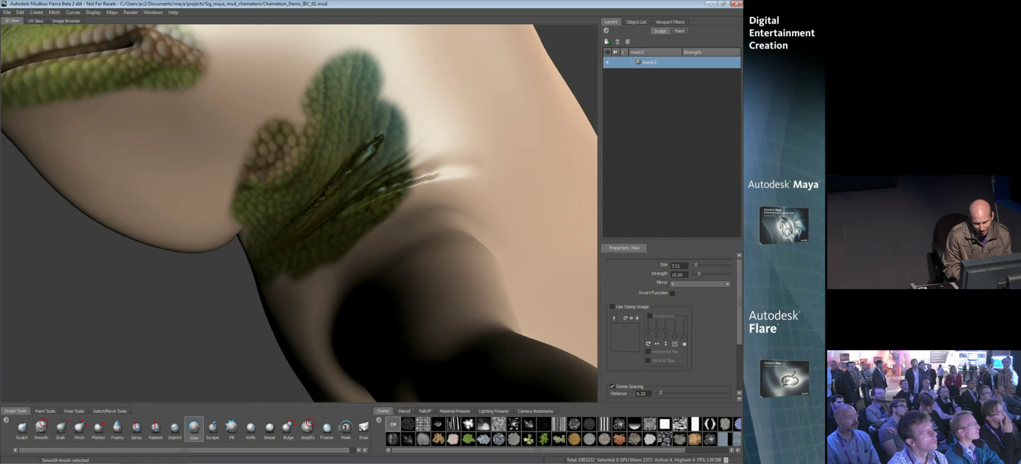
mouse_move(380, 192)
mouse_down()
mouse_move(406, 160)
mouse_move(375, 143)
mouse_up()
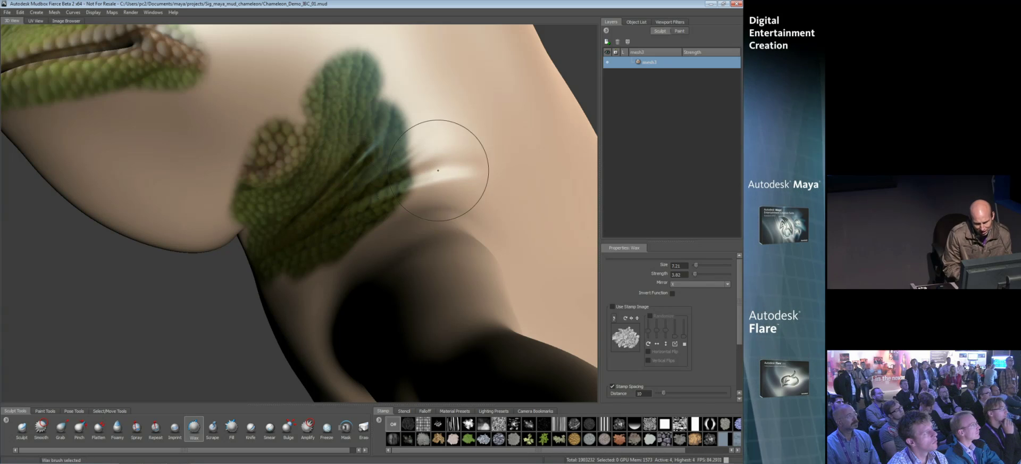
- Show the finished full-body chameleon model beside the partly painted one
alt+drag(422, 177, 502, 228)
alt+drag(388, 171, 350, 266)
alt+middle_drag(351, 267, 261, 235)
right_drag(219, 252, 200, 266)
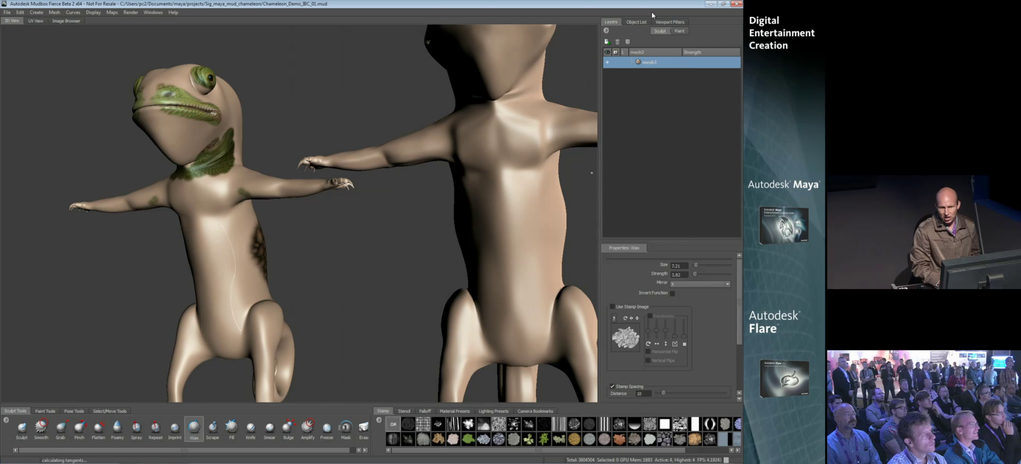
alt+drag(505, 222, 492, 197)
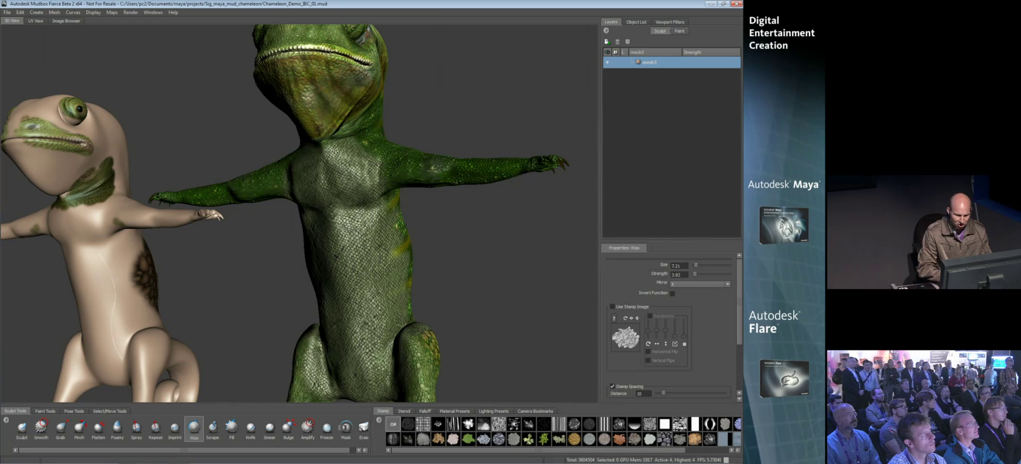
- Examine the finished chameleon's material settings and its diffuse, specular, bump and normal map paint layers
right_click(319, 223)
click(343, 266)
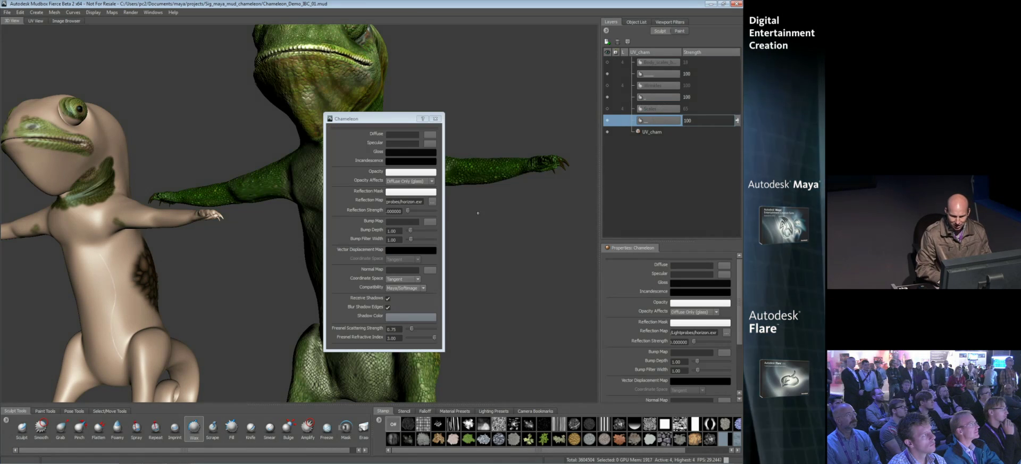
key(Escape)
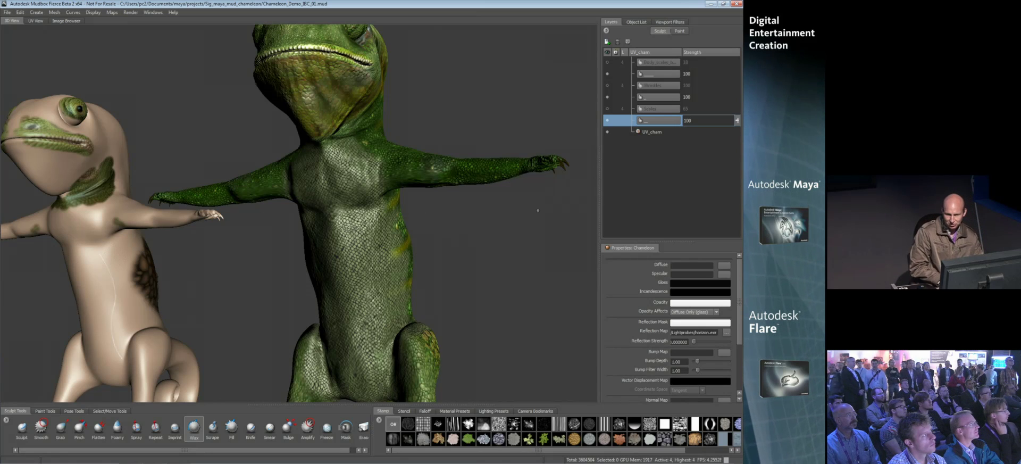
click(680, 32)
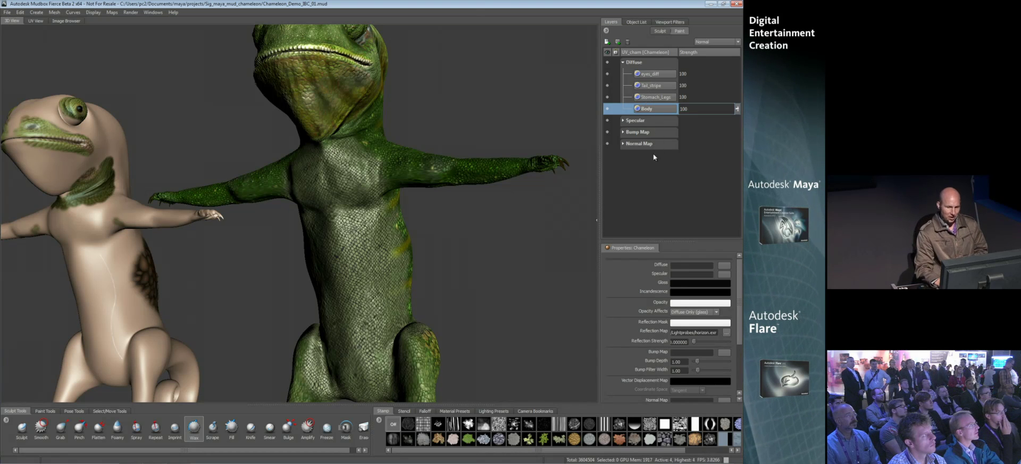
mouse_move(646, 101)
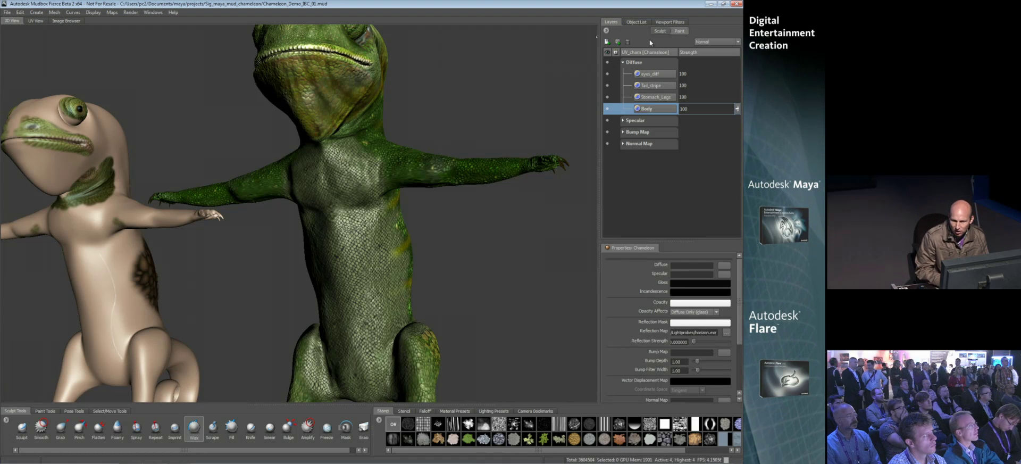
- Make the Scales, Wrinkles and body scales sculpt layers of the finished chameleon visible and frame both models
click(661, 31)
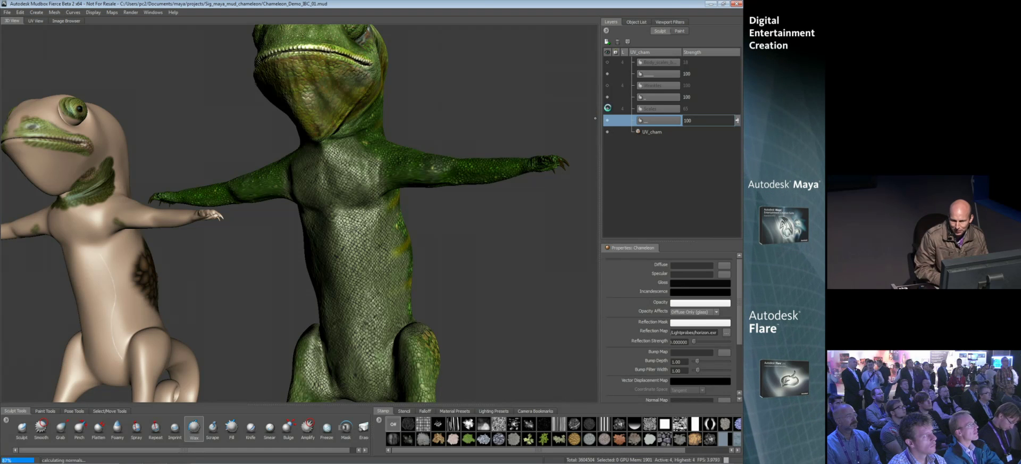
alt+drag(468, 138, 322, 184)
click(607, 85)
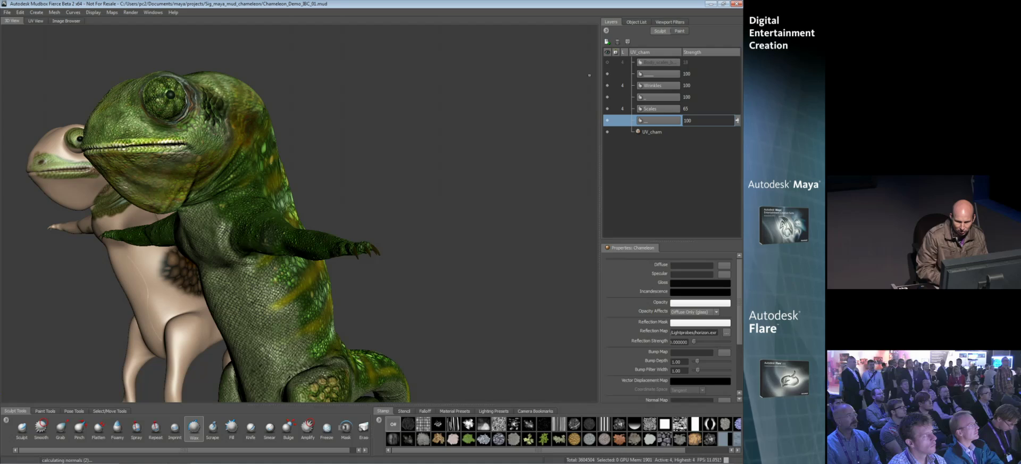
click(607, 62)
key(a)
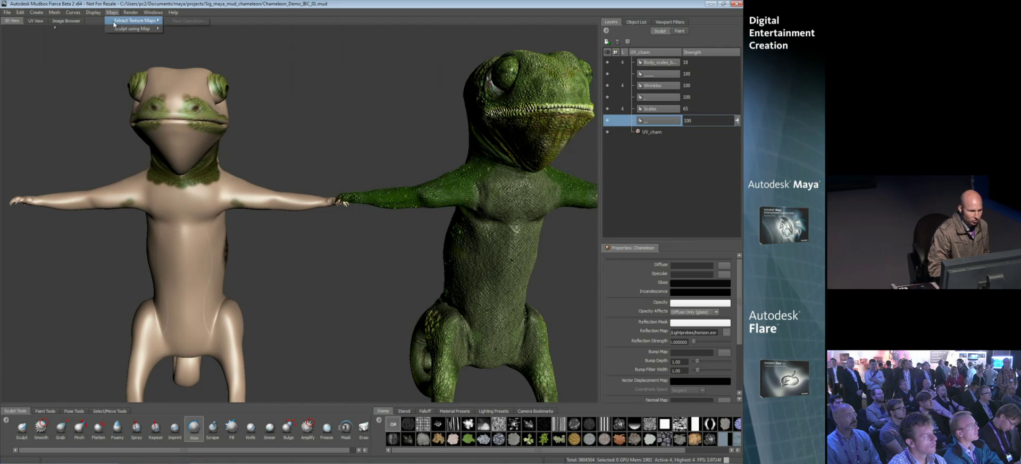
- Review the Normal Map options of a new texture map extraction operation, and close it without extracting
click(174, 12)
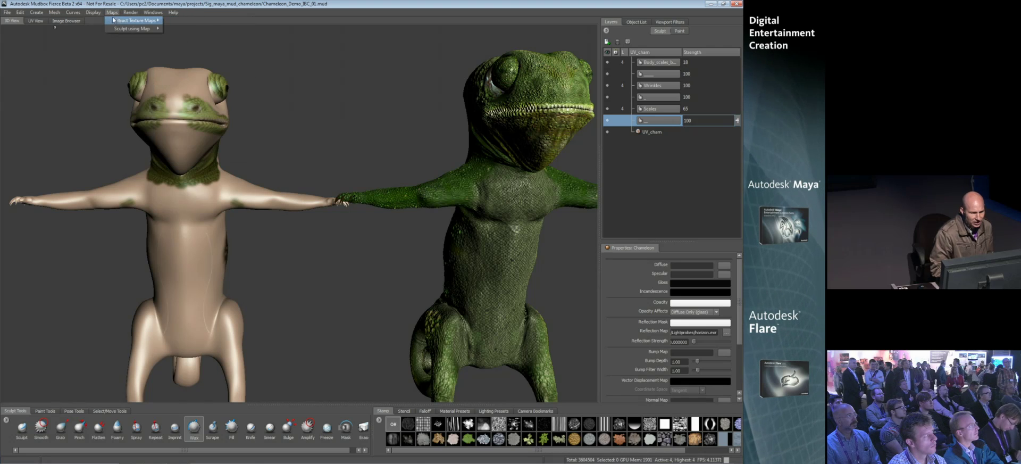
mouse_move(163, 14)
mouse_move(124, 21)
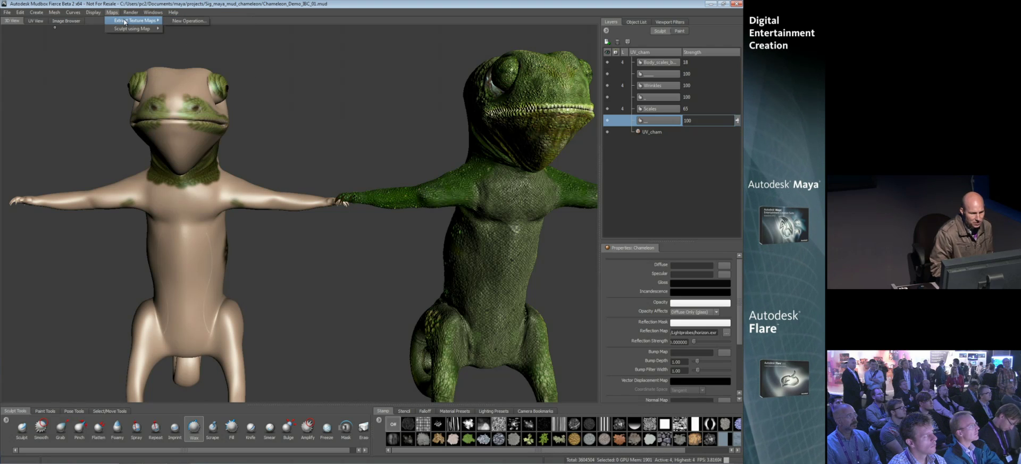
click(171, 21)
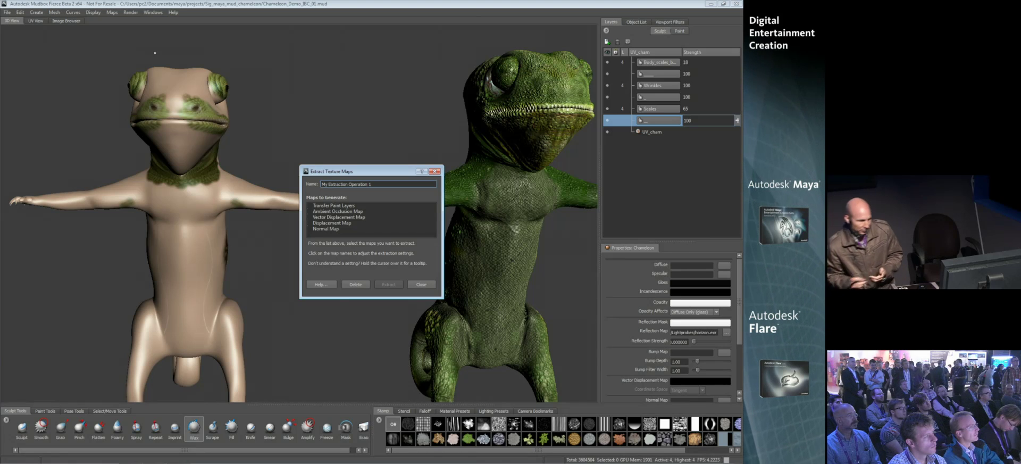
click(340, 345)
click(325, 229)
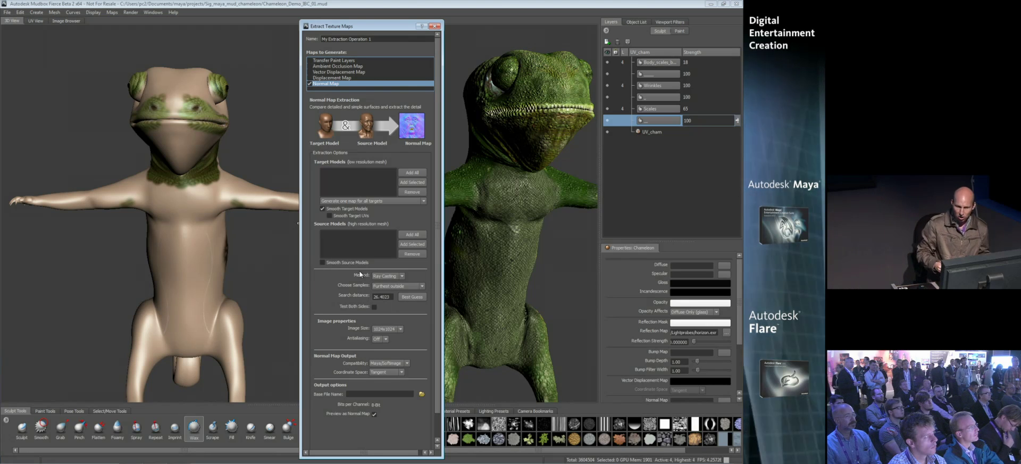
click(435, 27)
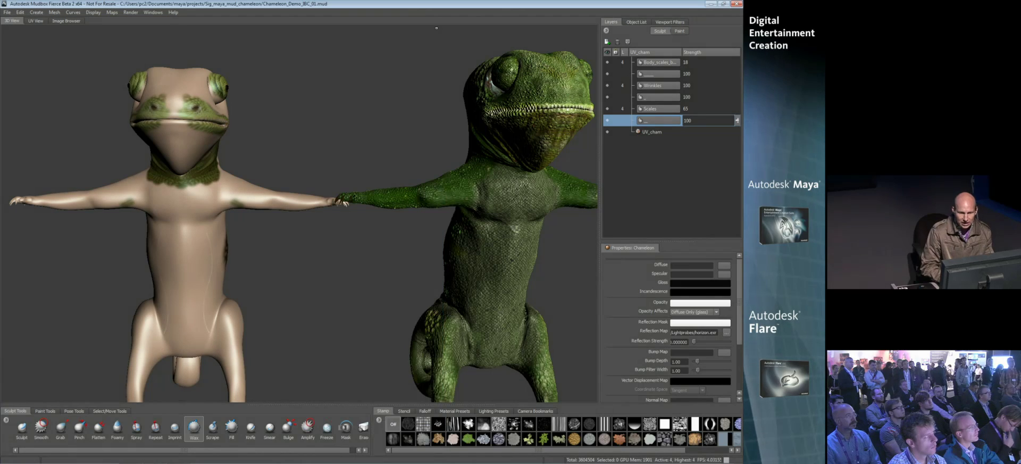
- Send the chameleon's textures to Maya by updating the textures in the current scene
click(8, 13)
mouse_move(26, 55)
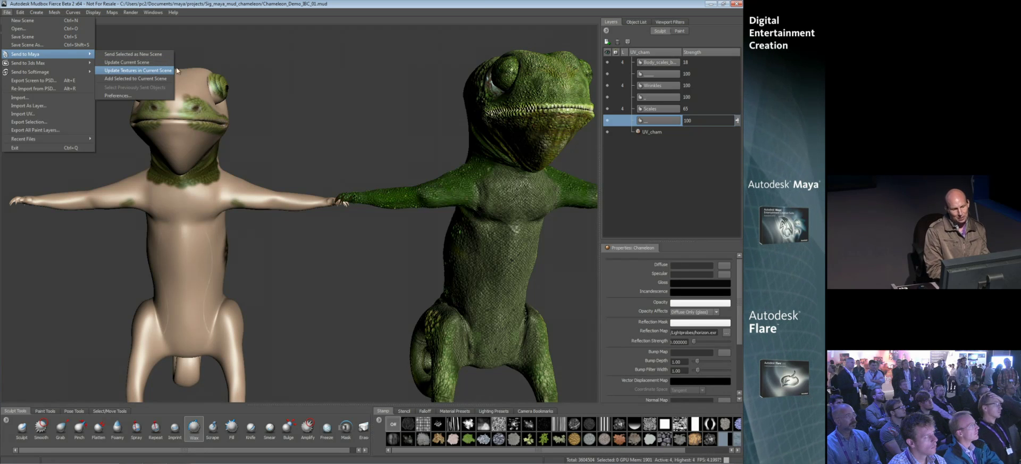
click(134, 71)
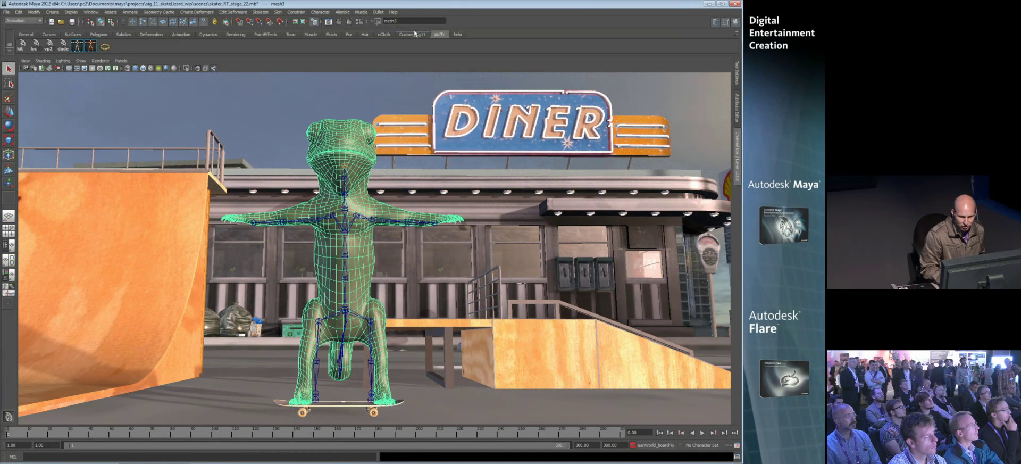
- Display the textured chameleon in the skate park scene with the custom mud shelf script, and inspect it from several sides
click(415, 34)
click(36, 47)
alt+drag(421, 210, 465, 235)
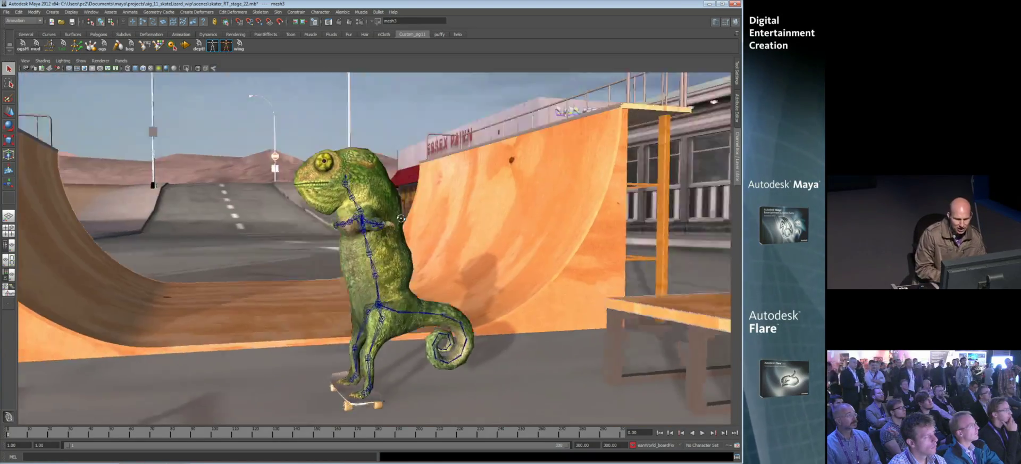
alt+drag(426, 234, 406, 232)
alt+right_drag(407, 232, 382, 326)
alt+drag(348, 250, 393, 251)
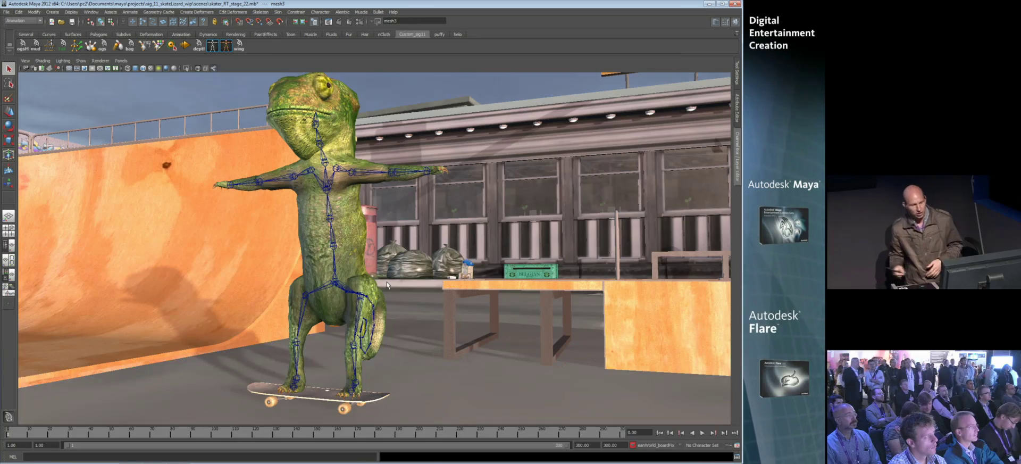
alt+drag(201, 263, 338, 302)
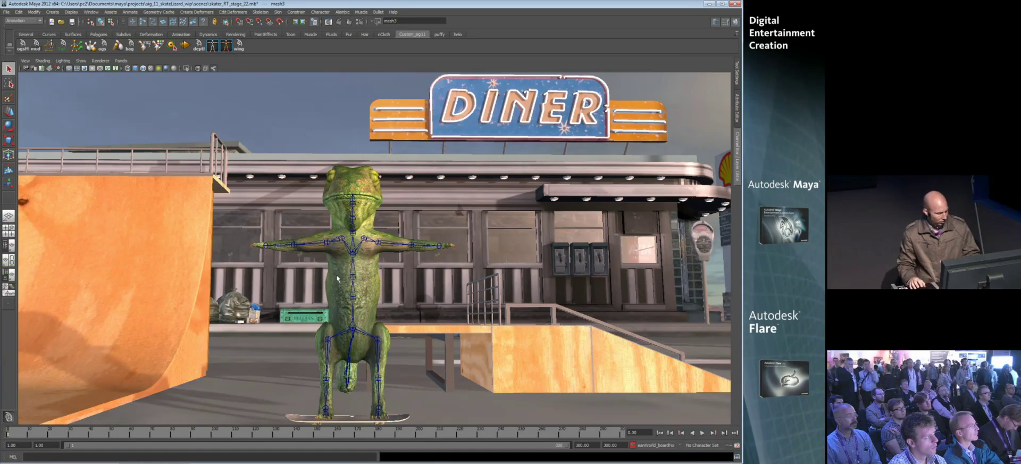
alt+drag(290, 211, 424, 286)
click(365, 293)
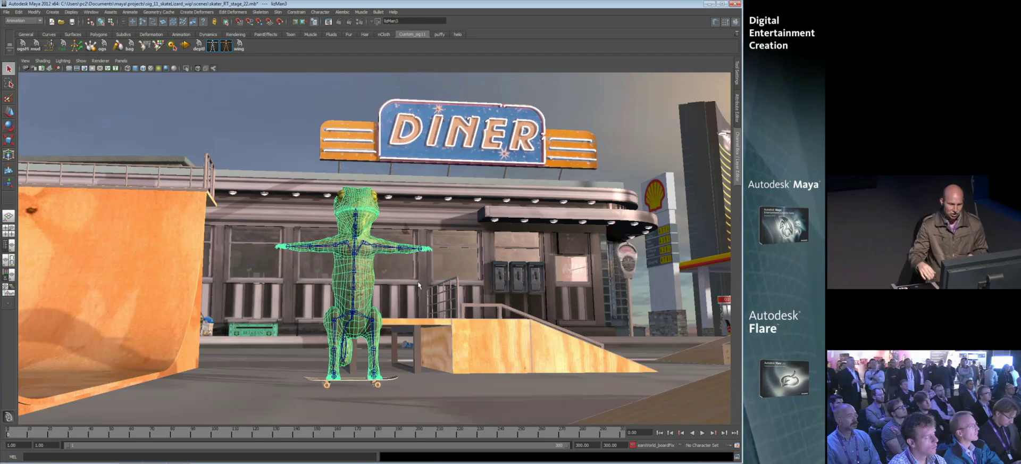
alt+drag(325, 197, 299, 193)
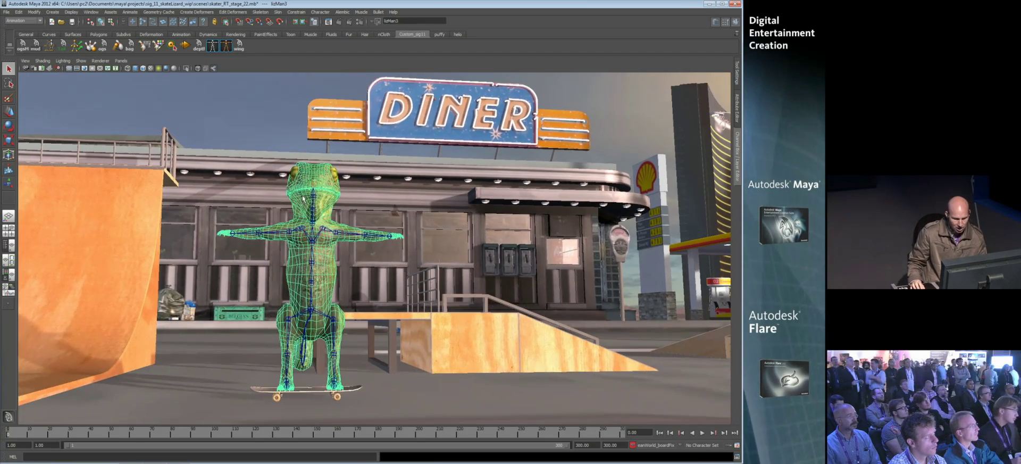
- Select the persp camera and enable Depth Of Field in its shape attributes
key(space)
drag(242, 175, 247, 188)
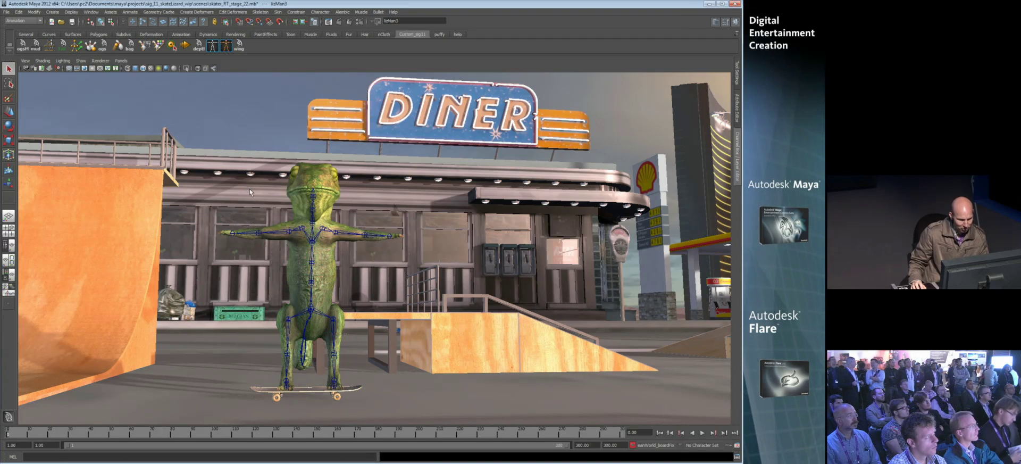
key(ctrl+a)
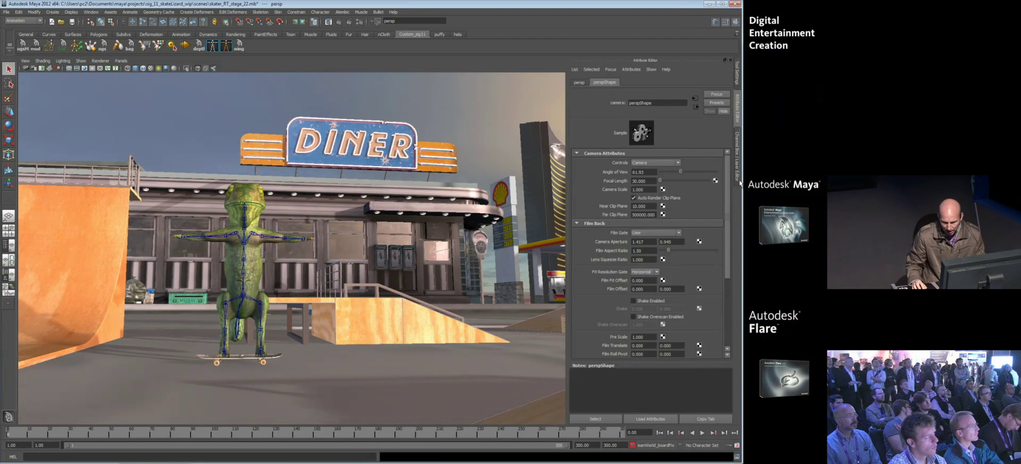
click(737, 175)
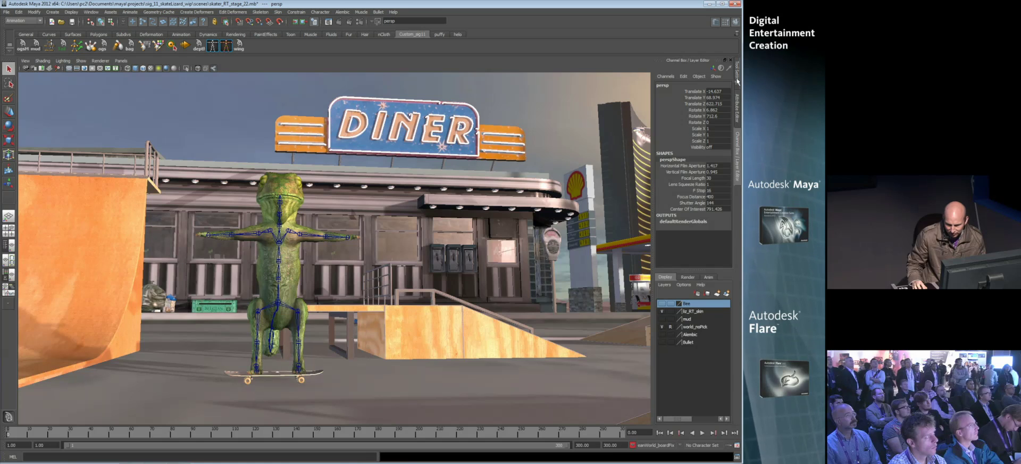
click(737, 108)
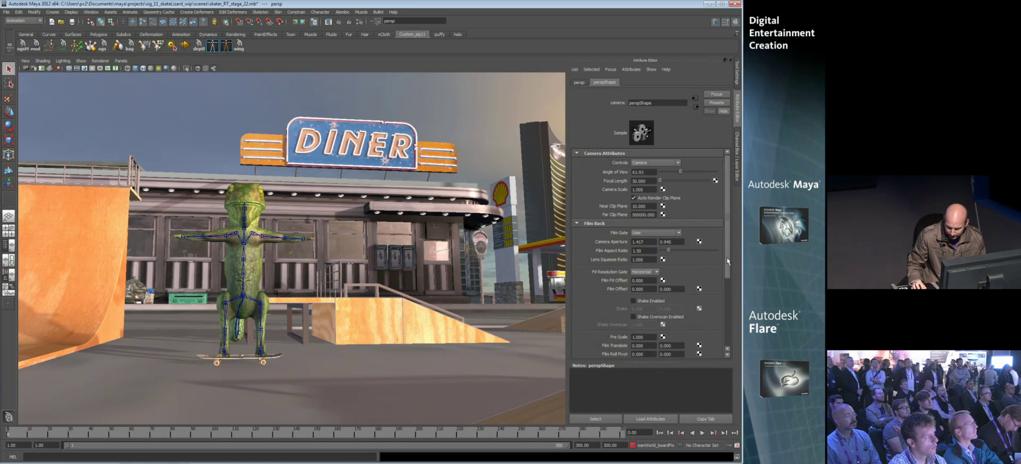
scroll(728, 261, down, 5)
click(577, 284)
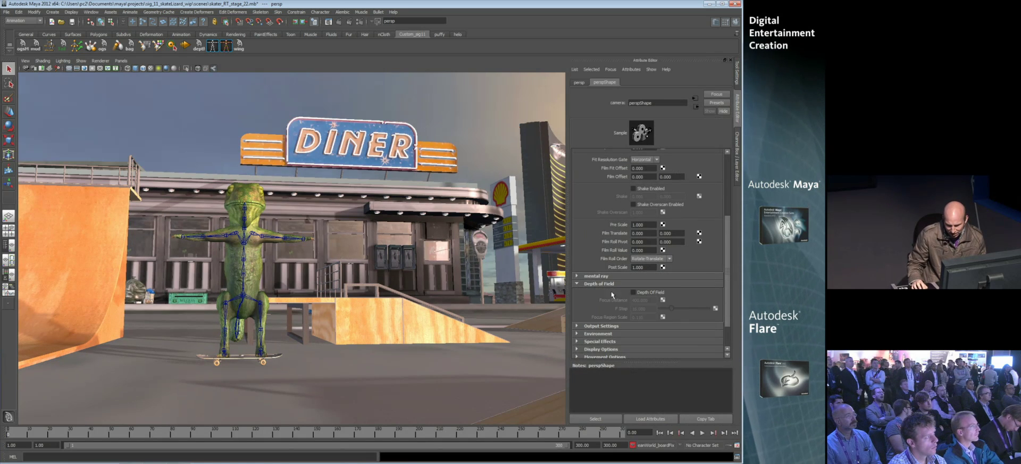
click(633, 291)
scroll(388, 254, up, 5)
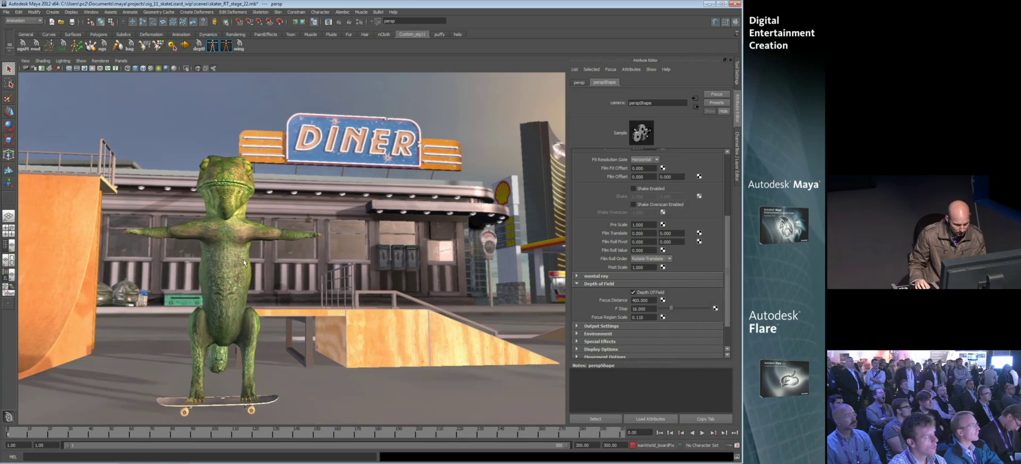
- Lower the persp camera's F Stop to strengthen the depth-of-field blur, and check the effect around the chameleon
drag(666, 312, 663, 312)
alt+drag(362, 263, 321, 241)
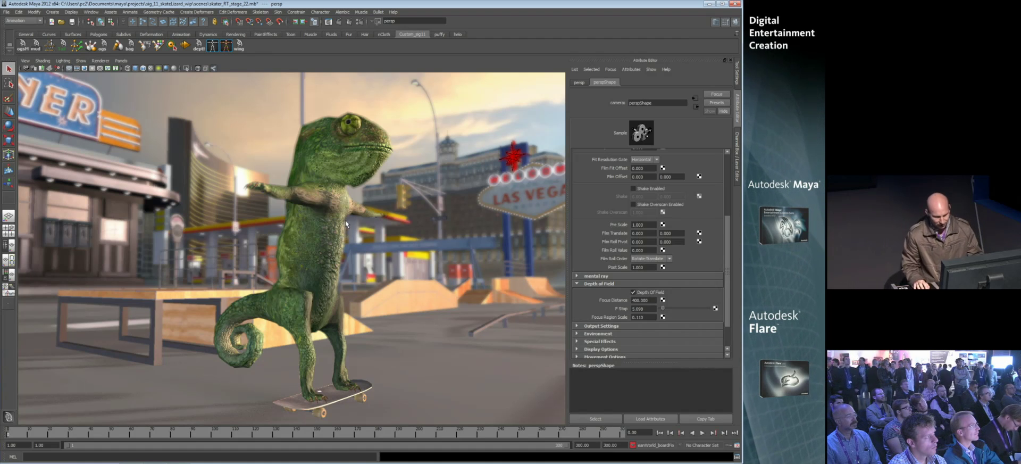
alt+drag(306, 244, 336, 262)
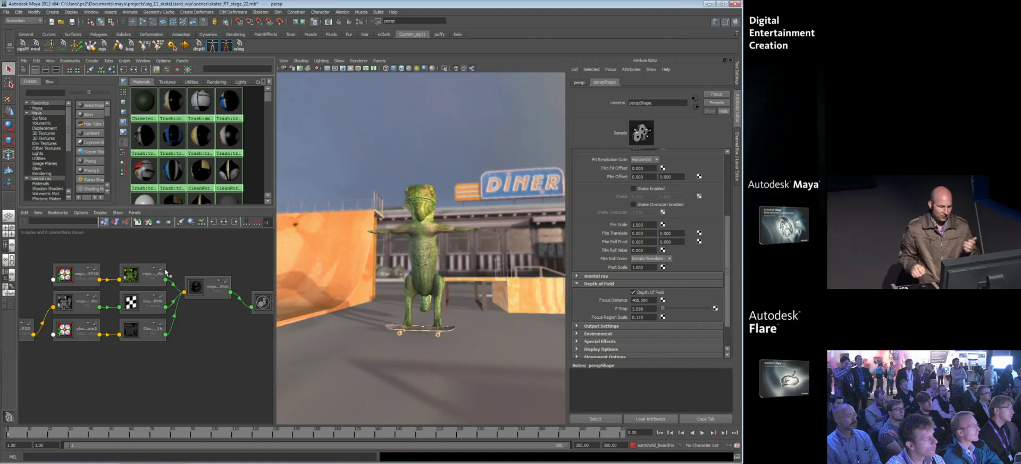
- Graph the input and output connections of the chameleon's skin shading group in the Hypershade work area
click(262, 302)
click(224, 221)
click(229, 372)
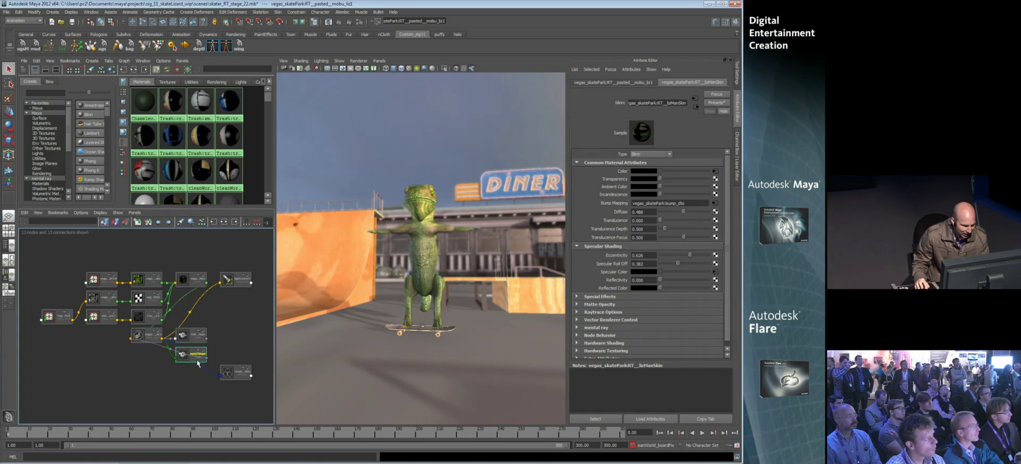
- Rearrange the shading network by moving the skin_dto texture and the skin Blinn material above the other nodes
scroll(179, 327, up, 2)
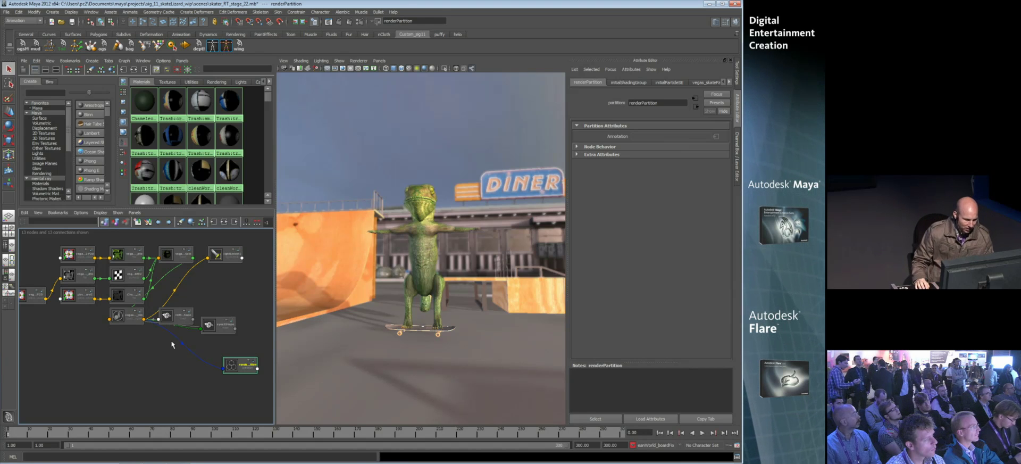
alt+middle_drag(170, 344, 167, 396)
drag(127, 313, 119, 256)
drag(175, 309, 184, 286)
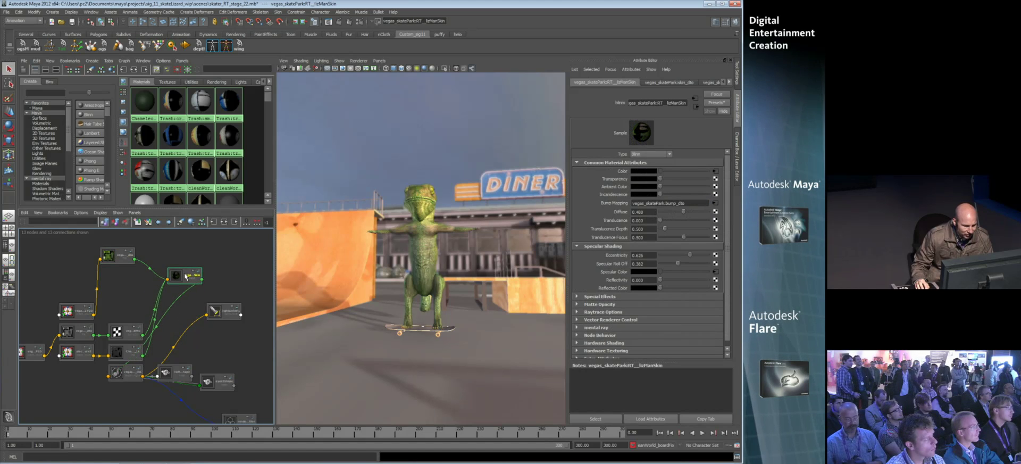
- Expand the skin_dto file texture node and the skin Blinn material node to show their connectable attributes
scroll(175, 299, up, 3)
alt+middle_drag(175, 298, 173, 352)
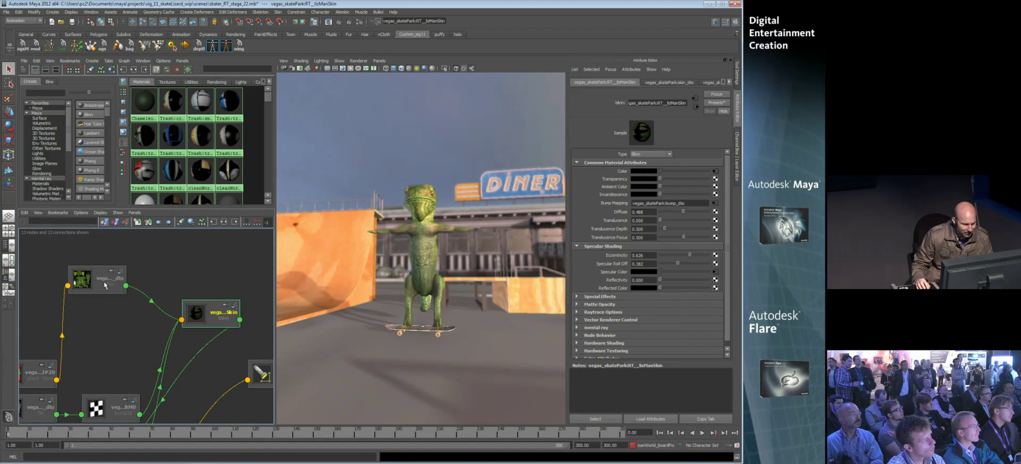
click(118, 284)
click(118, 282)
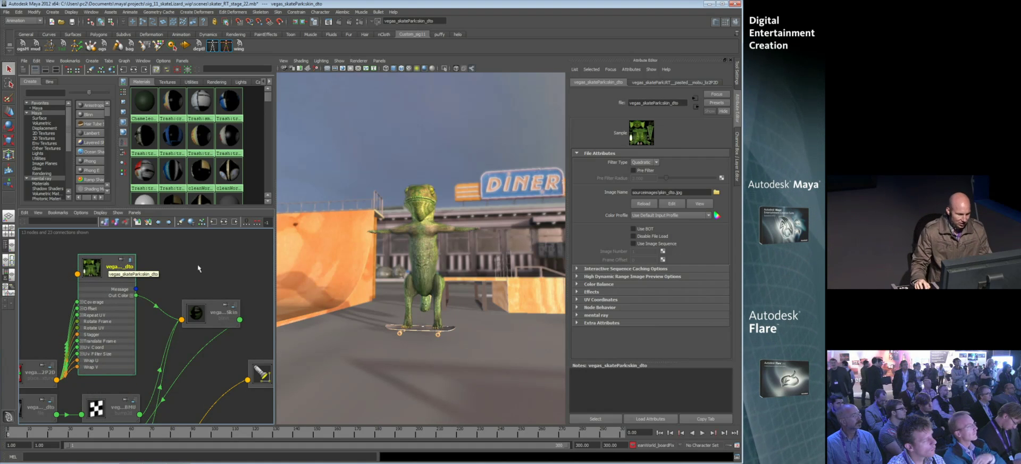
click(214, 316)
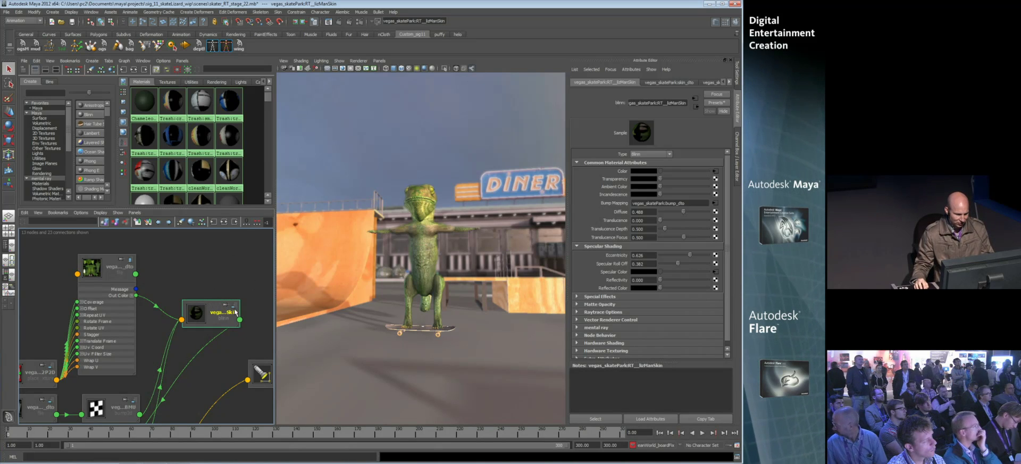
click(235, 305)
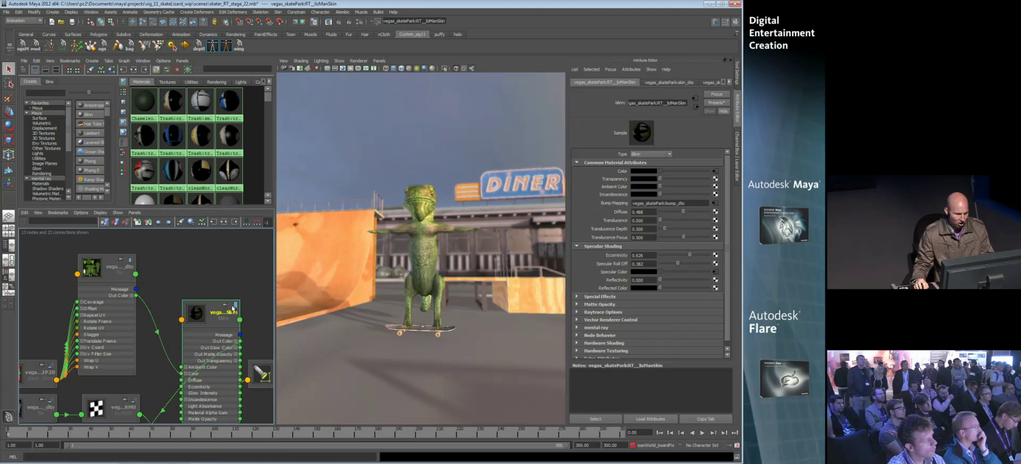
- Enlarge the Hypershade work area, move the skin Blinn node up, and toggle its swatch to the large size
drag(209, 310, 199, 254)
drag(198, 210, 195, 182)
scroll(189, 259, down, 2)
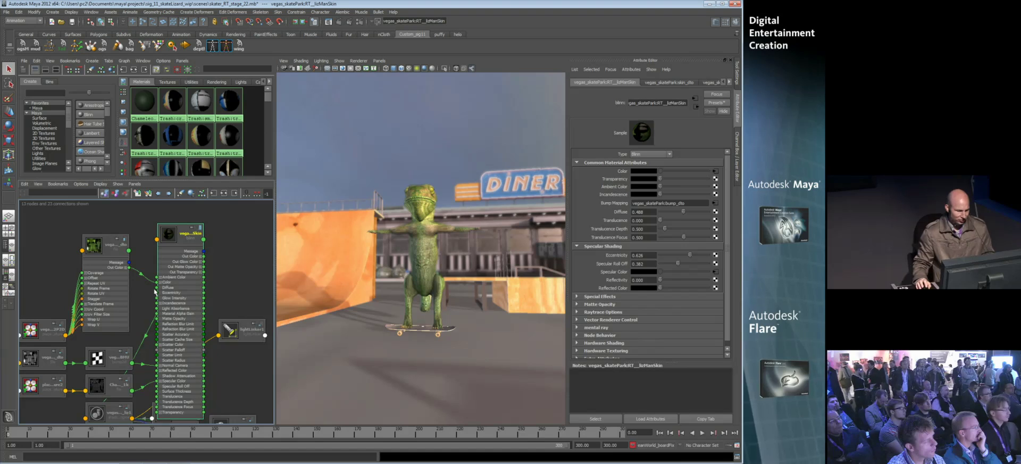
right_click(173, 240)
right_click(175, 240)
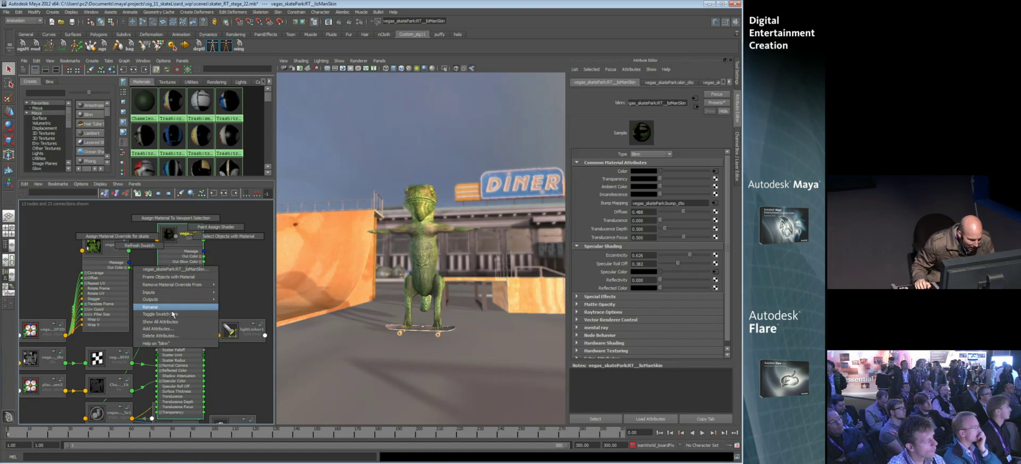
click(178, 313)
- Create a ramp texture node in the work area by entering the node name "ramp" and choosing the Texture variant
click(137, 223)
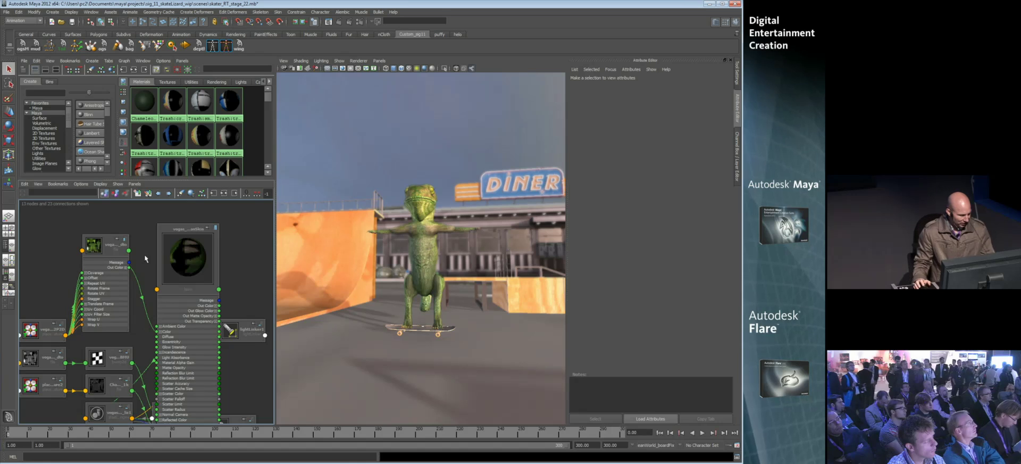
text(ramp)
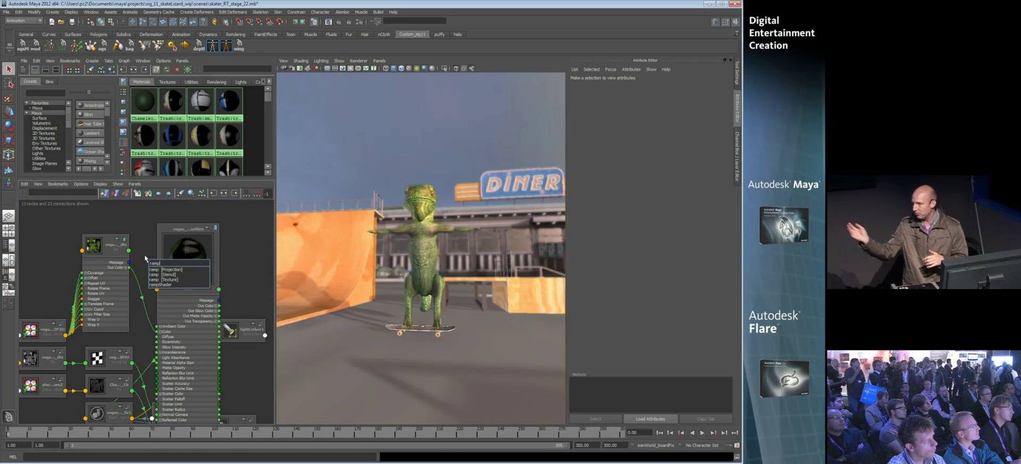
key(Down)
key(Down)
key(Down)
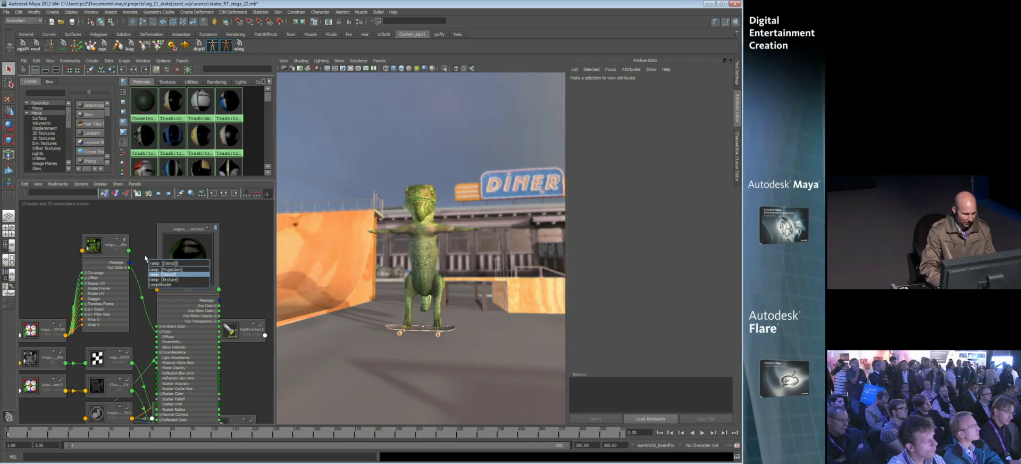
key(Return)
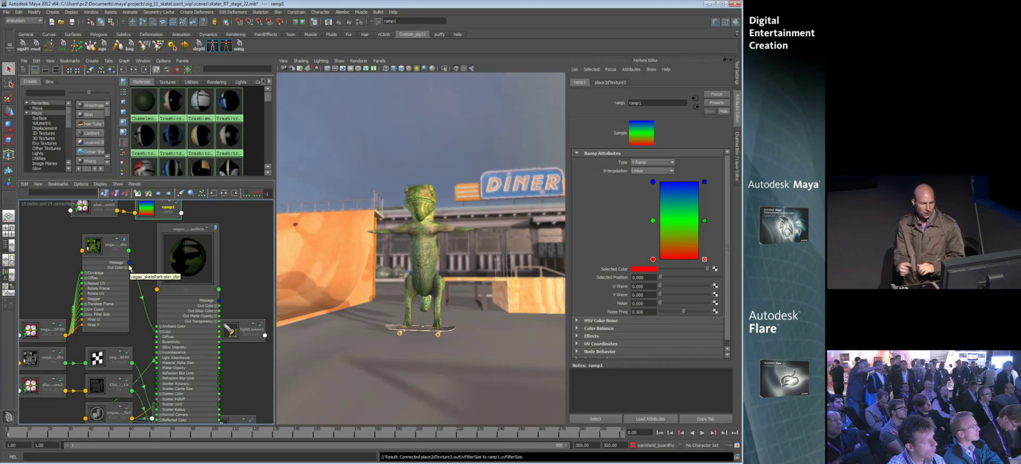
- Delete the connection from skin_dto to the skin Blinn, and reconnect the texture's Out Color to the material's Color
click(138, 297)
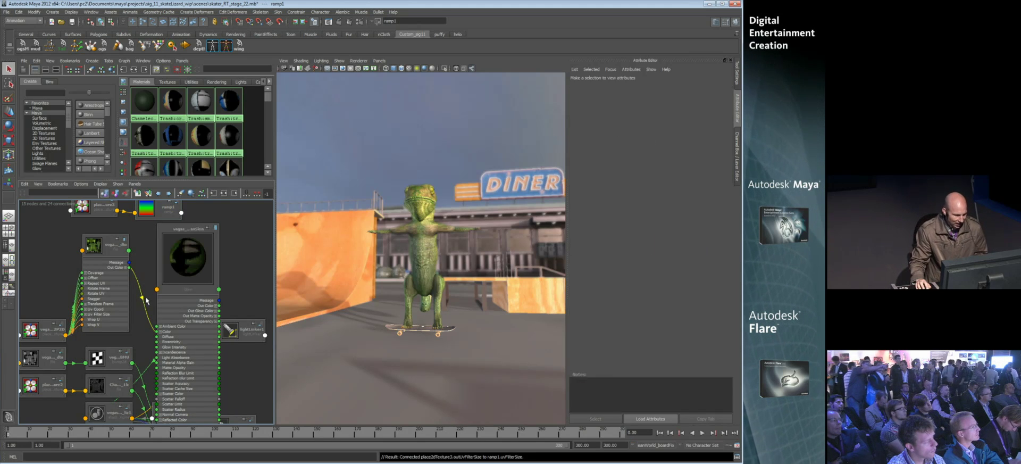
key(Delete)
drag(130, 267, 158, 334)
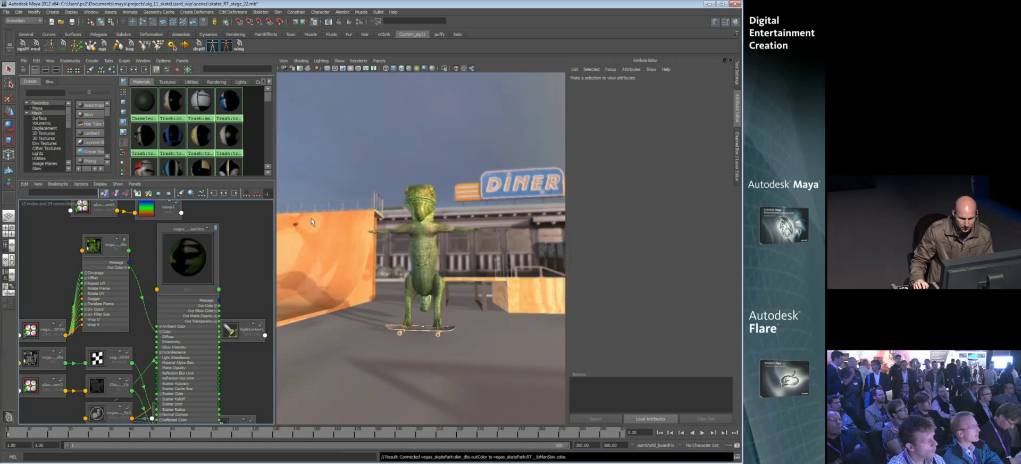
- Show the chameleon in the full perspective view and open the Viewport 2.0 renderer settings beside it
key(space)
scroll(355, 257, up, 3)
alt+drag(356, 257, 320, 239)
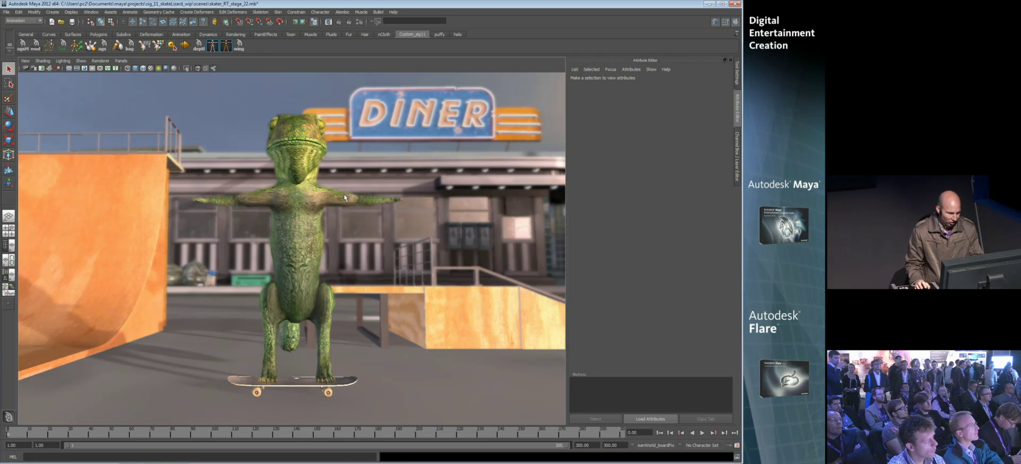
key(space)
click(345, 160)
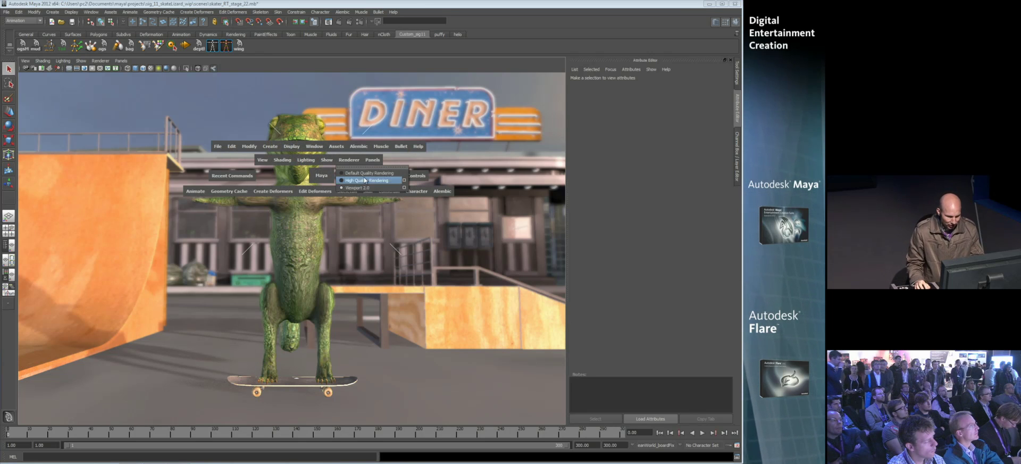
click(404, 187)
drag(309, 162, 457, 66)
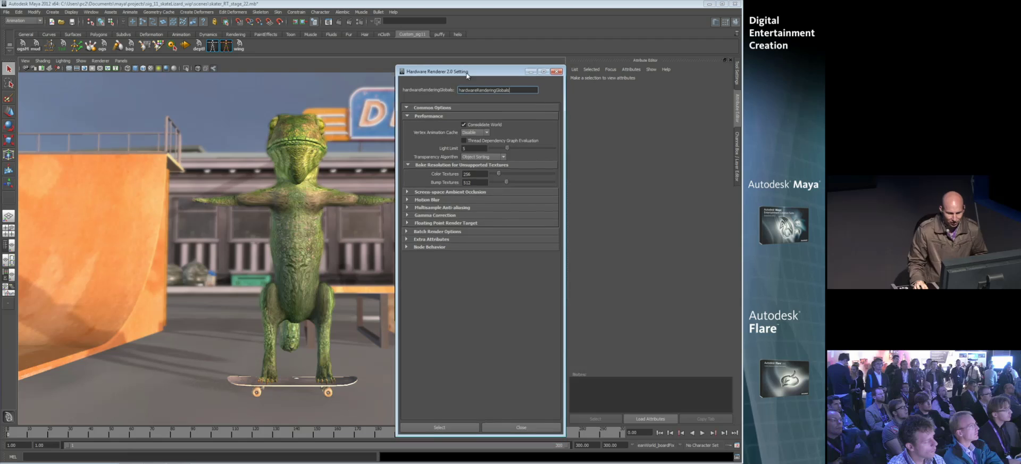
- Enable Screen-space Ambient Occlusion with an Amount of 2.540, toggling it to compare the effect
click(406, 187)
click(464, 195)
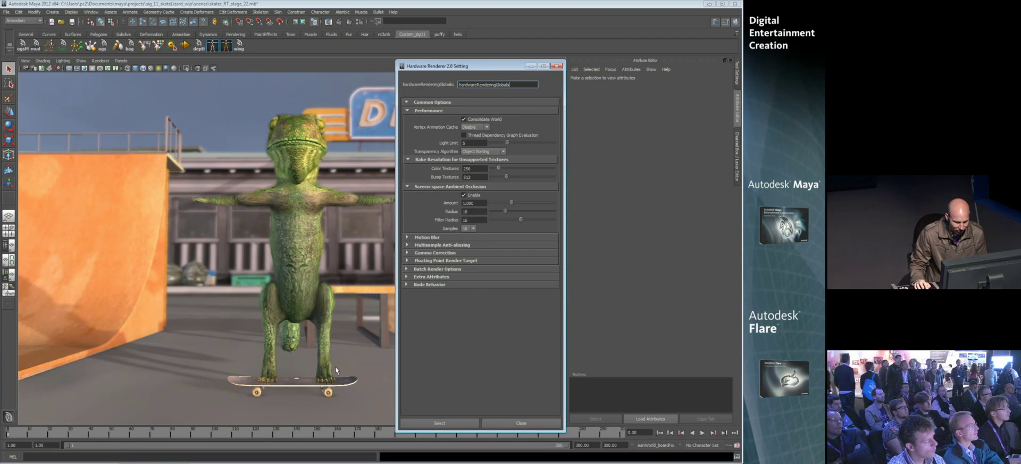
click(535, 203)
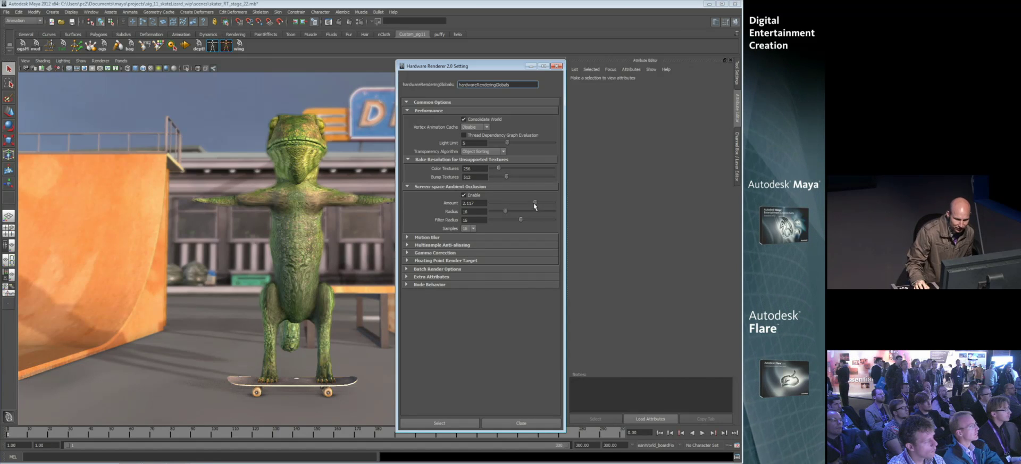
click(464, 194)
click(463, 194)
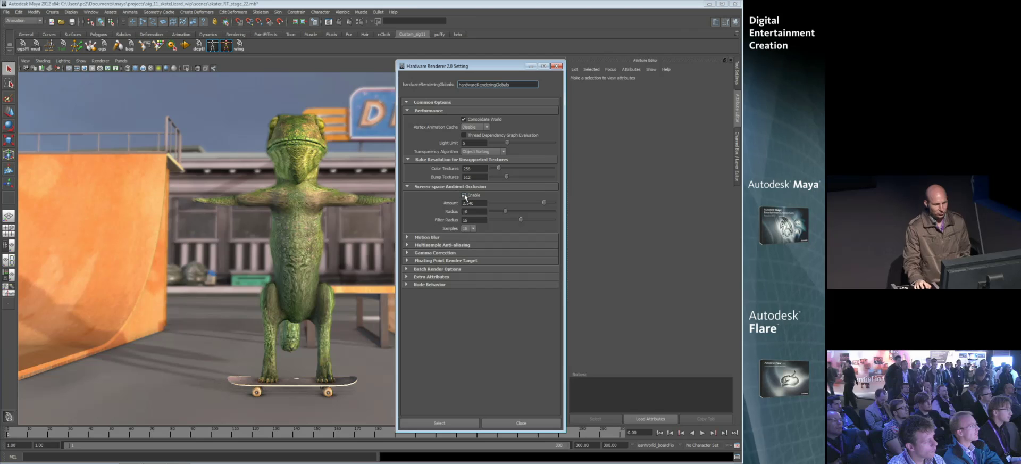
- Set the Multisample Anti-aliasing Sample Count to 16, and view the chameleon from another side
click(407, 245)
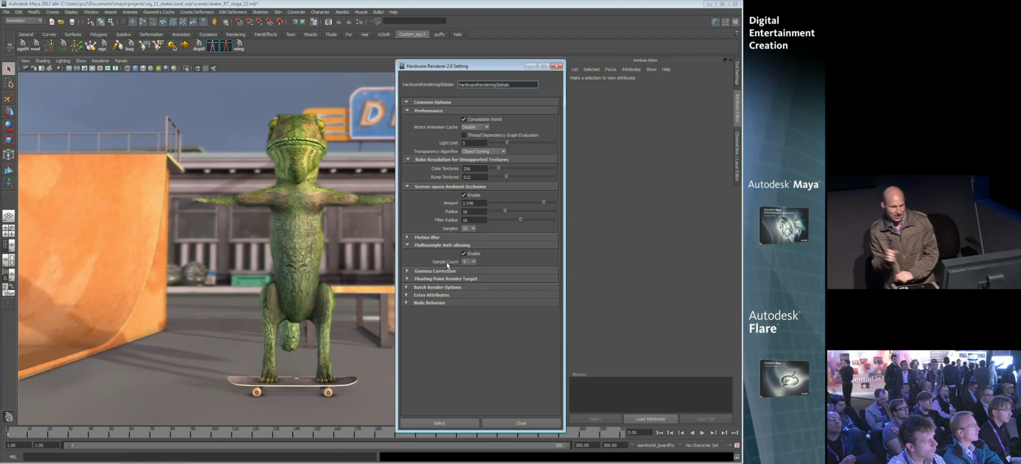
click(473, 262)
click(467, 288)
alt+drag(239, 250, 282, 236)
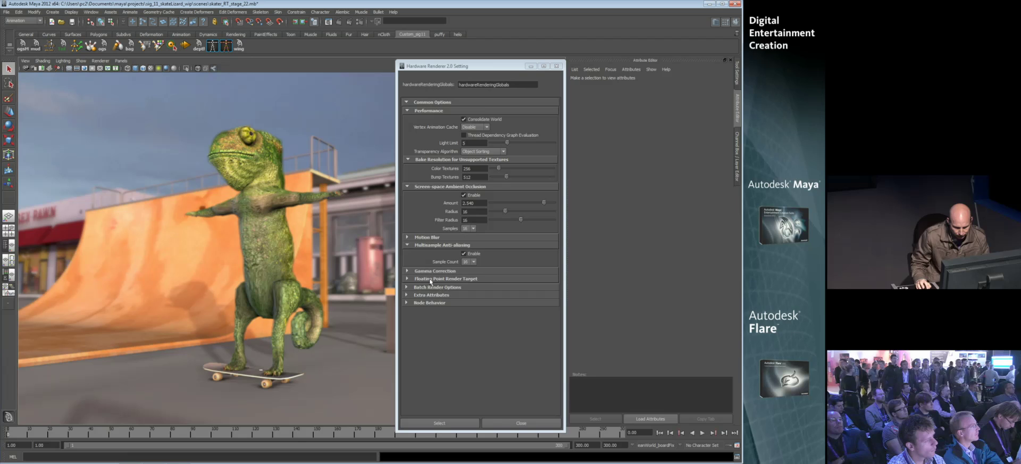
- Compare the scene with and without Gamma Correction, leaving the correction enabled
click(408, 271)
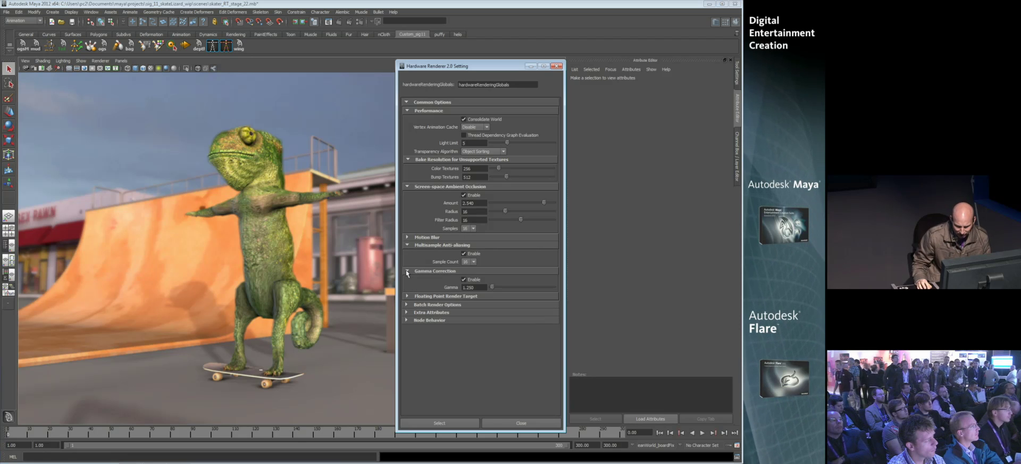
click(464, 279)
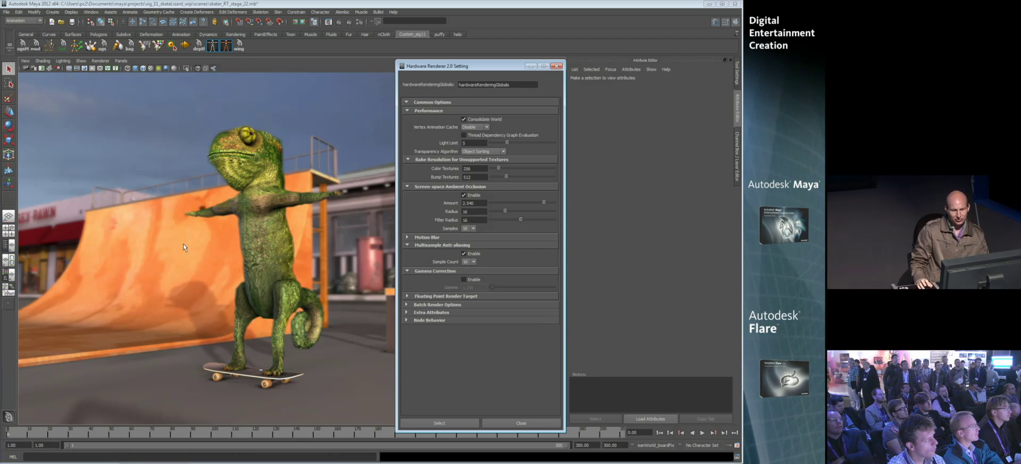
click(464, 280)
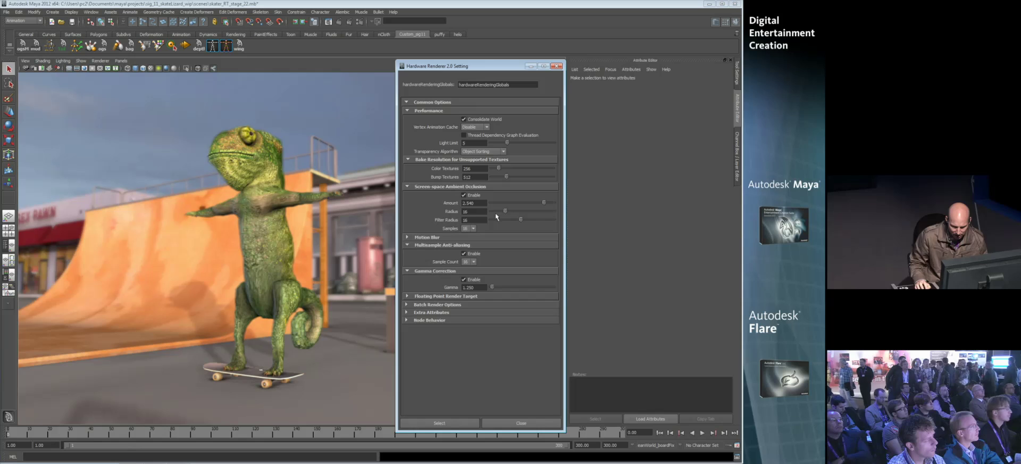
- Disable ambient occlusion and multisample anti-aliasing, close the renderer settings, and turn off depth of field with the depth shelf script
click(464, 195)
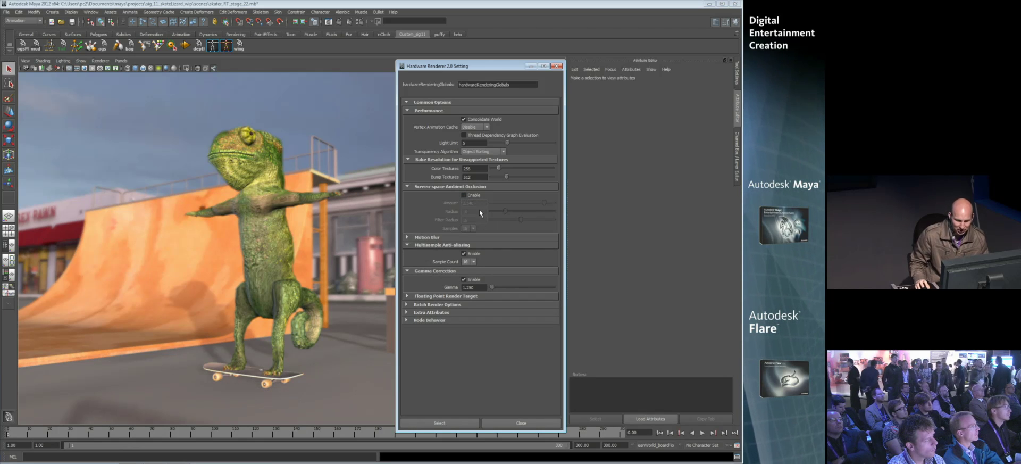
click(463, 254)
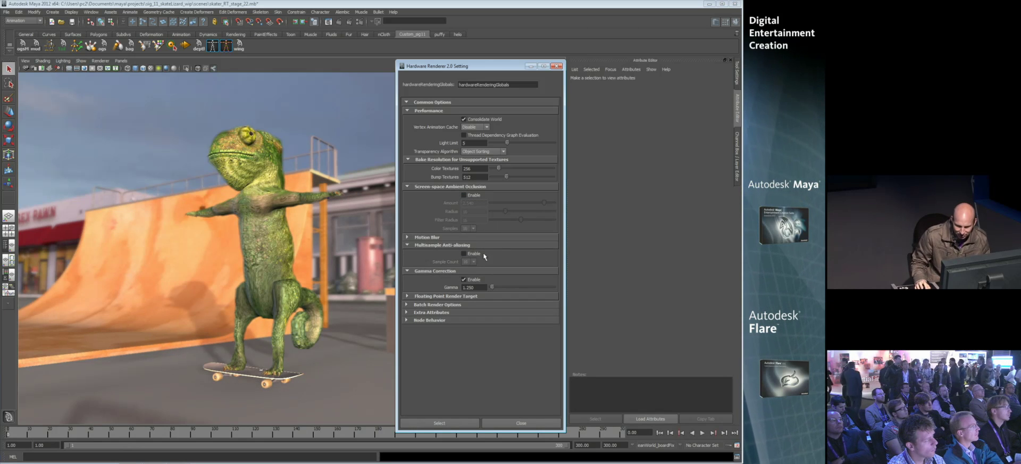
click(556, 66)
alt+drag(383, 202, 298, 202)
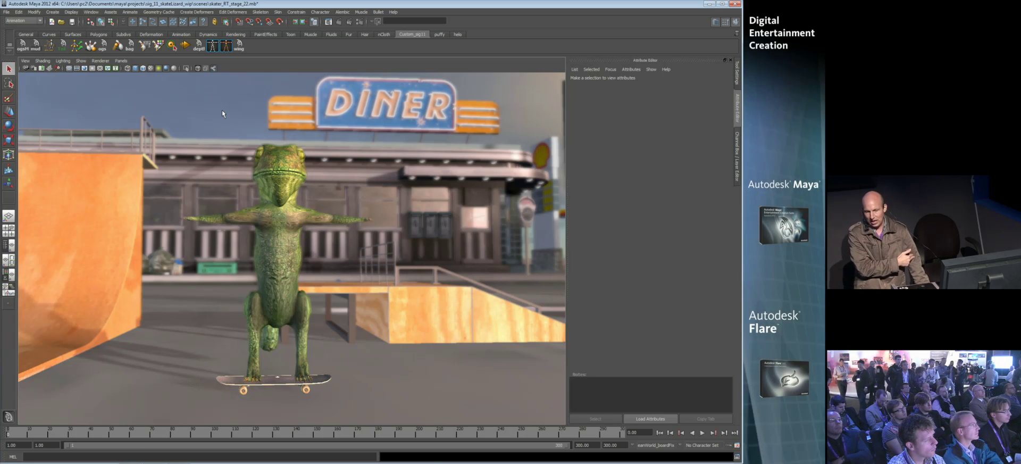
click(198, 45)
- Try rotating the chameleon's left arm joint, undo the rotation, and clear the selection
click(319, 230)
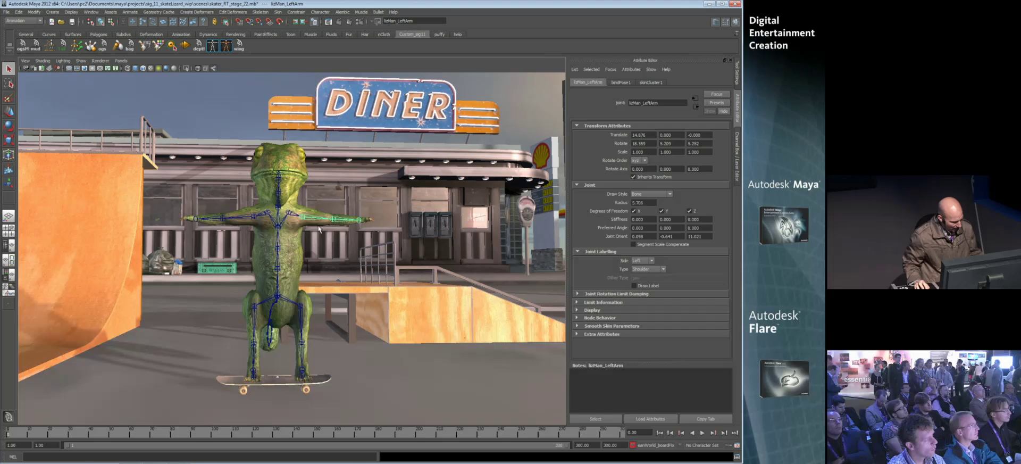
key(e)
key(ctrl+z)
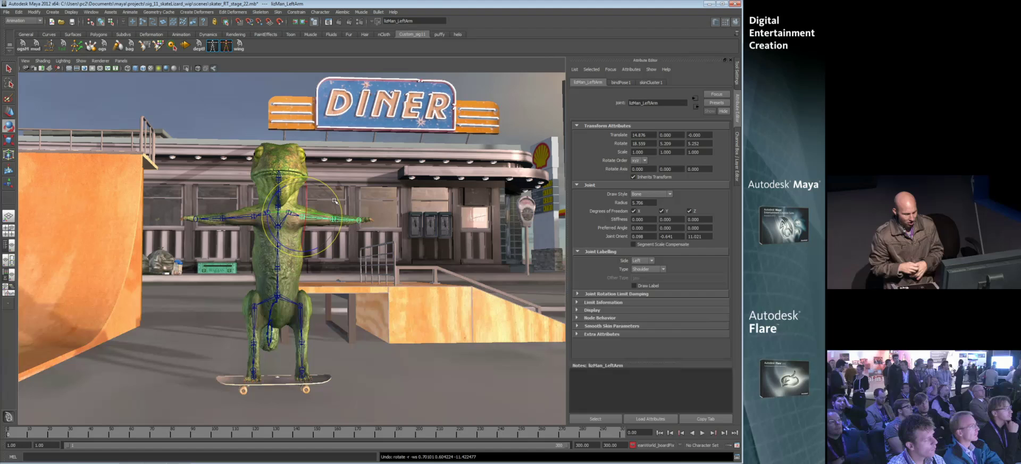
click(372, 194)
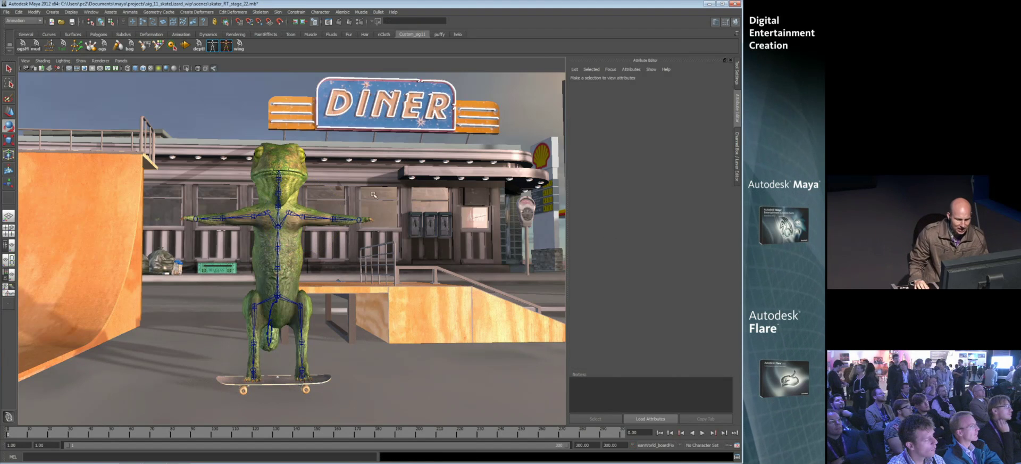
- Open the Characterization Tool and map the left arm slot of the HumanIK figure to the chameleon's left arm joint
click(738, 158)
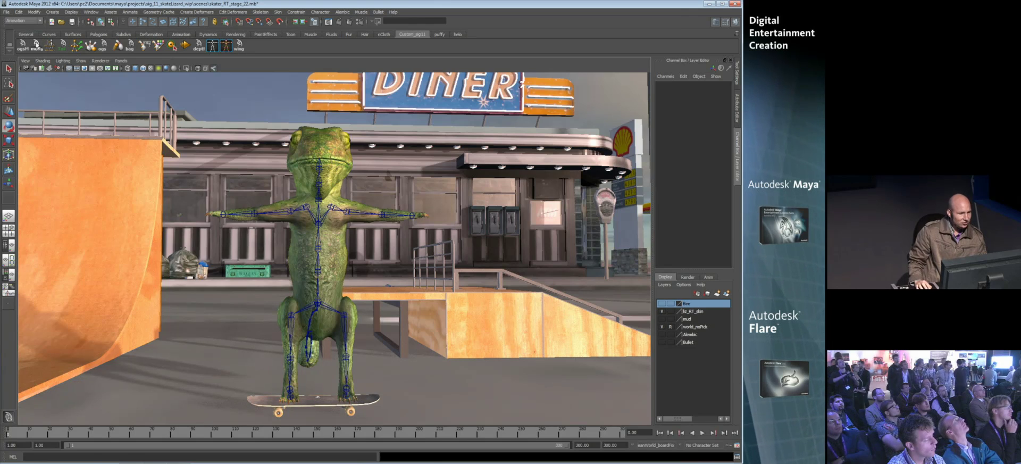
click(224, 48)
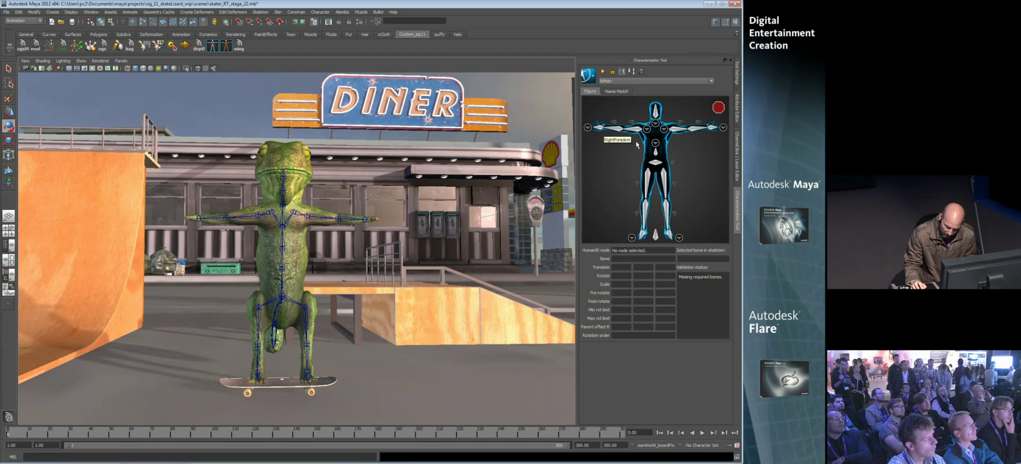
click(672, 132)
click(332, 219)
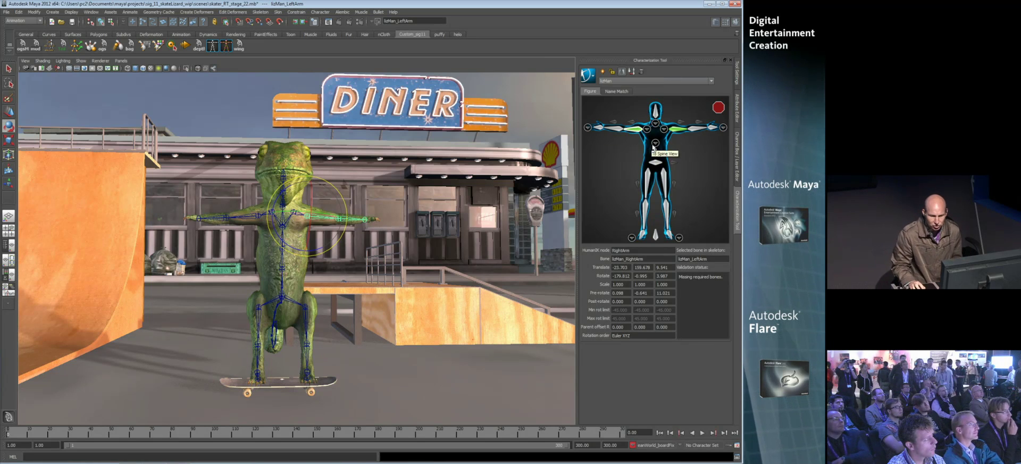
- Inspect the hand bone slots in the figure's detail view and return to the full-body view
click(592, 108)
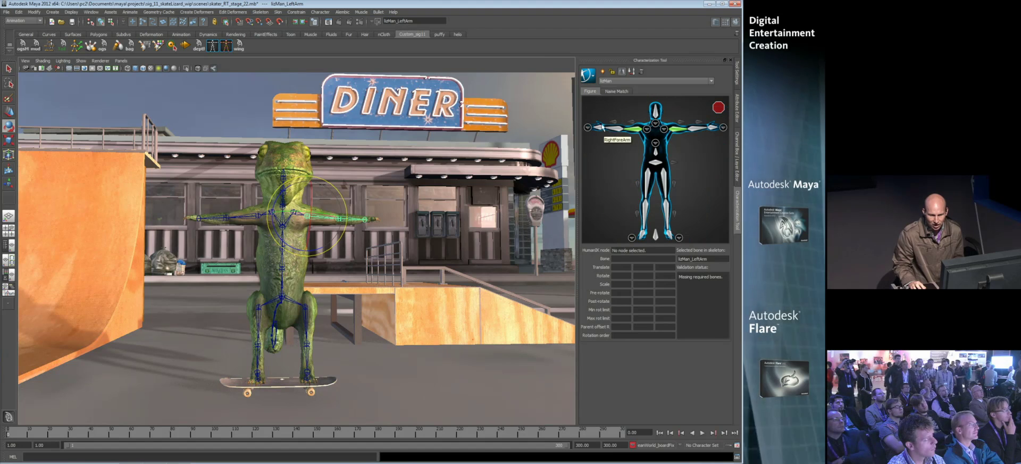
click(587, 128)
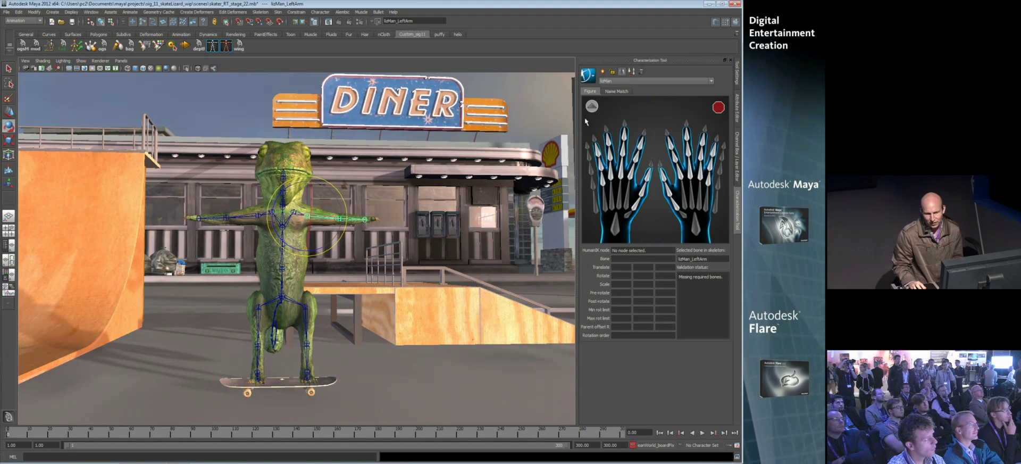
click(589, 108)
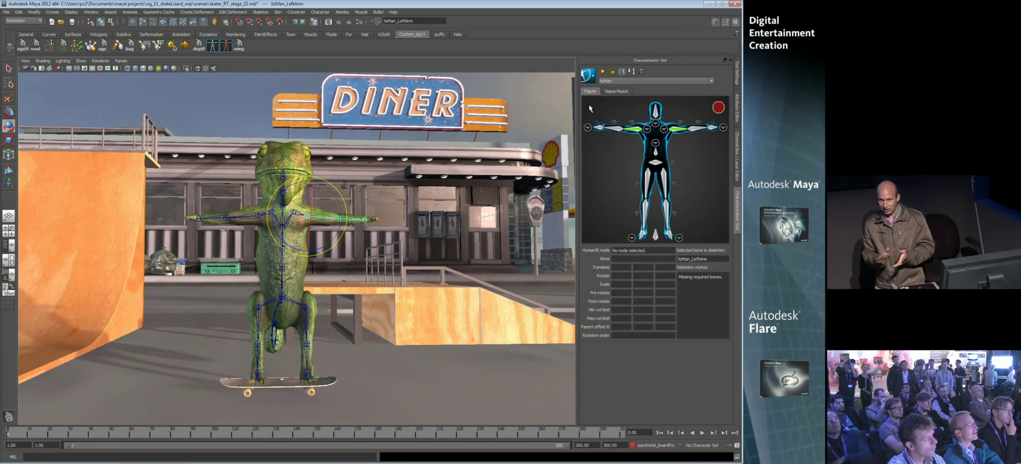
- Apply the chameleon's saved bone-name template to all bones with the lizMan_ prefix
click(632, 72)
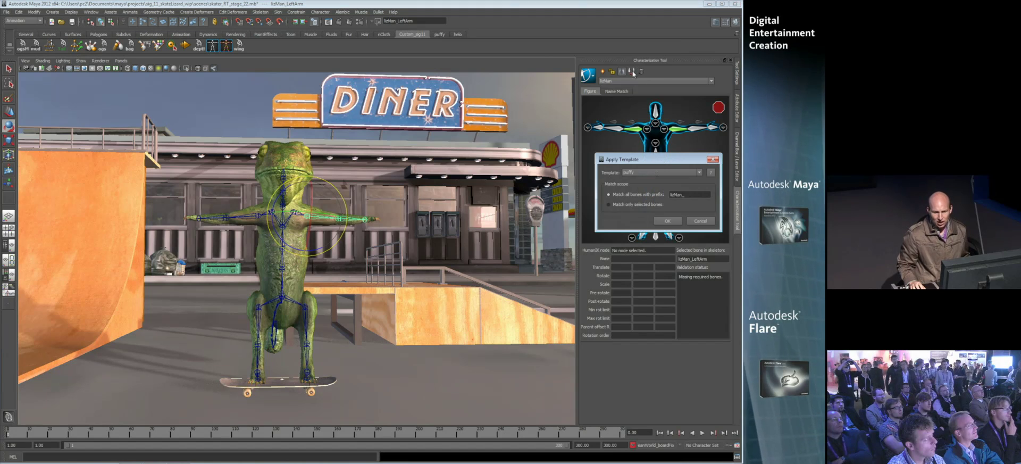
click(652, 172)
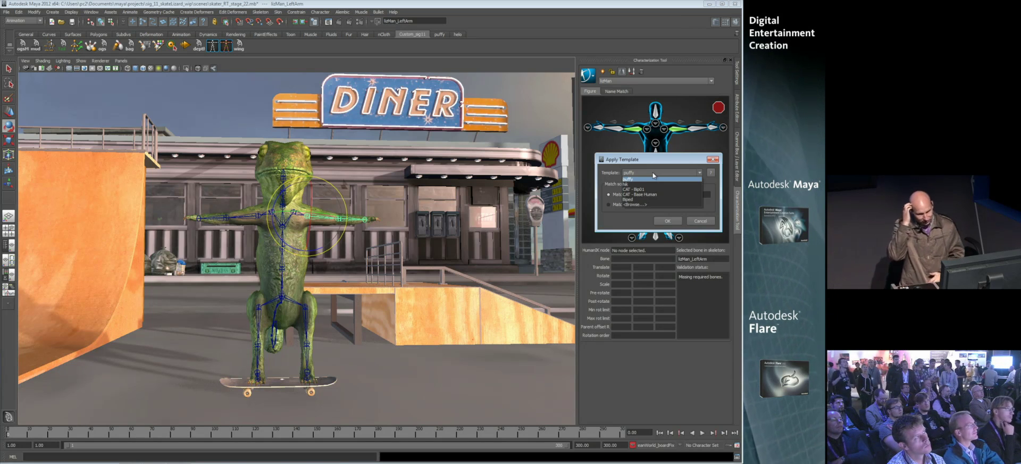
click(633, 183)
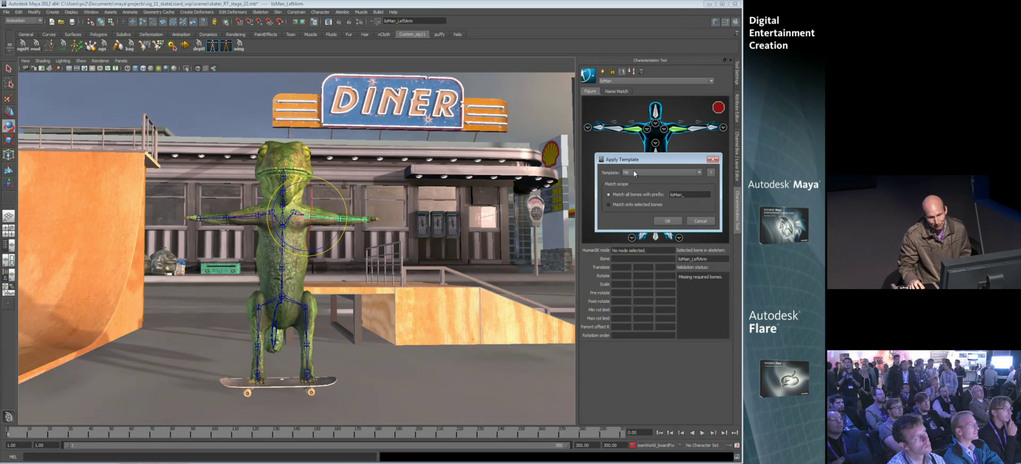
click(647, 173)
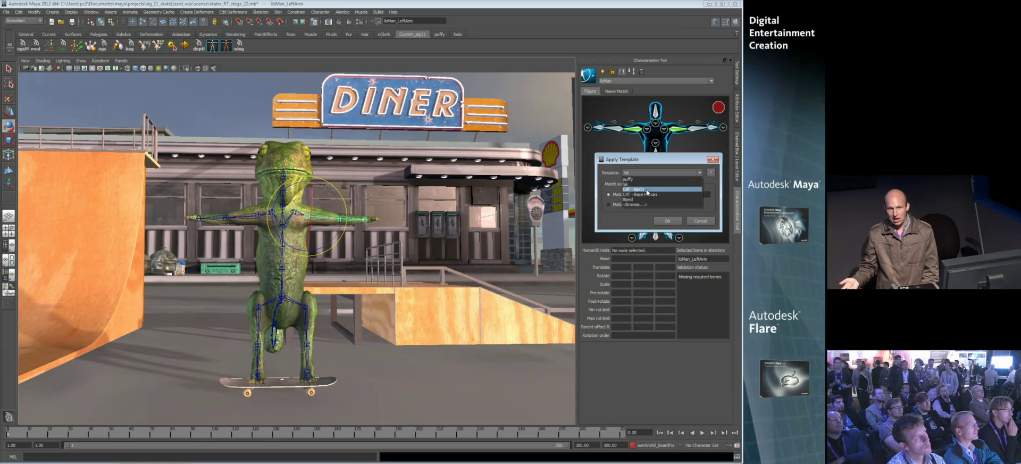
click(647, 189)
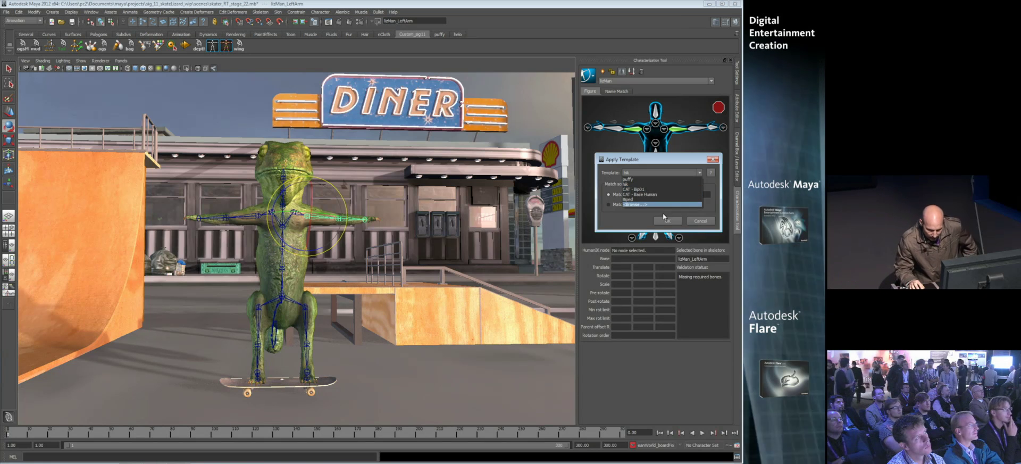
click(668, 220)
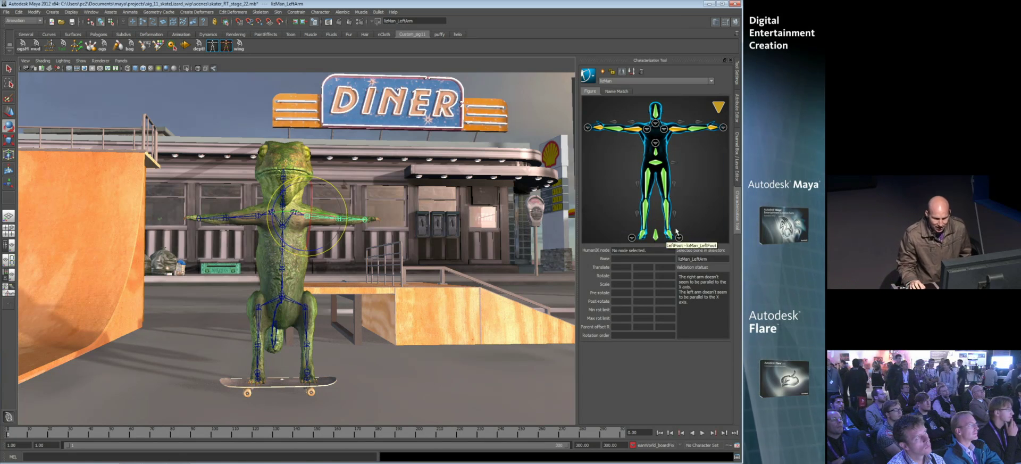
- Lock the lizMan characterization and create a control rig for the character
click(612, 71)
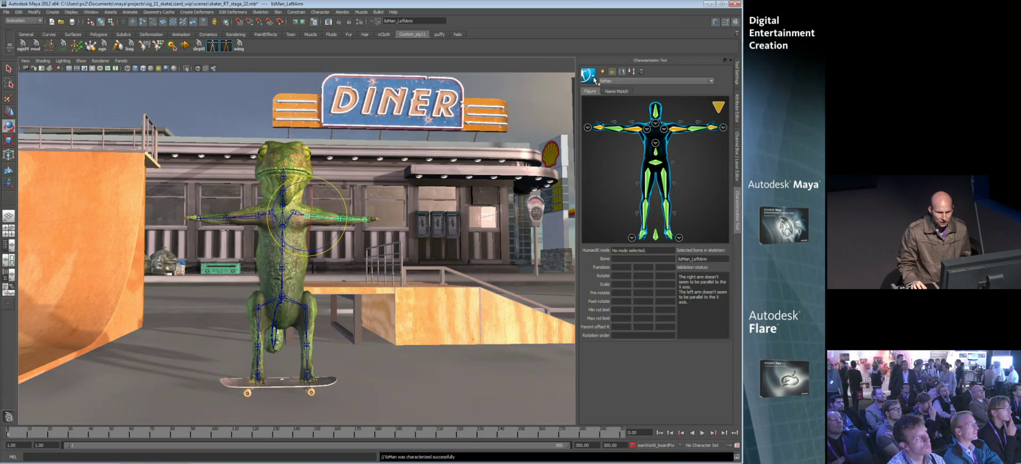
click(587, 75)
mouse_move(605, 83)
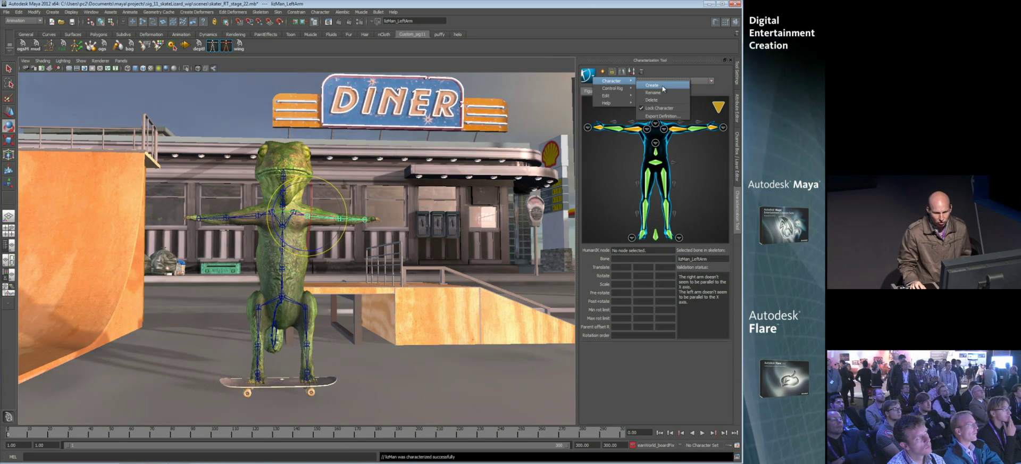
mouse_move(636, 90)
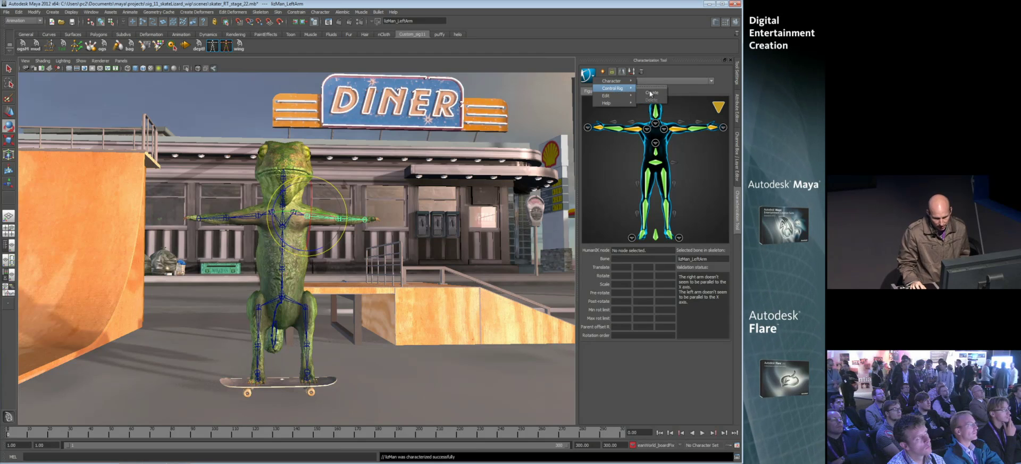
click(652, 94)
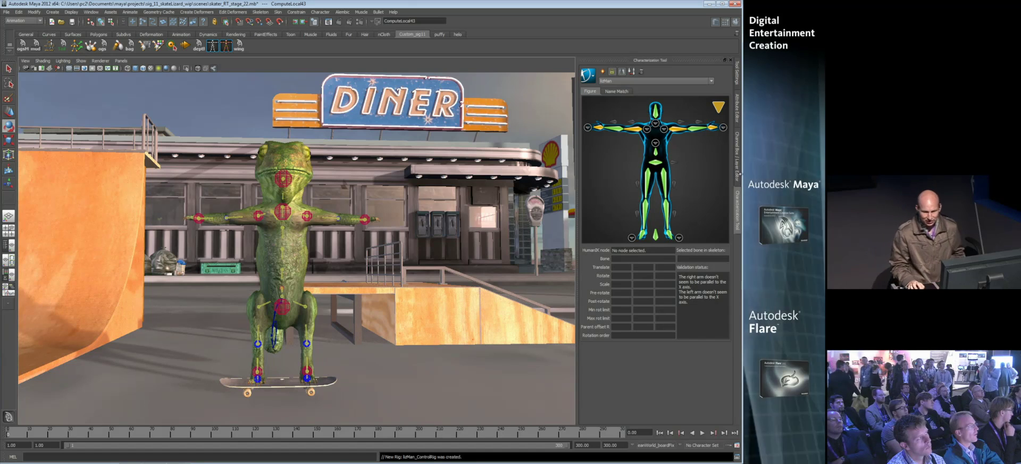
- Open the Character Controls, hide the rig's FK display, and select the right and left wrist effectors in turn
click(225, 46)
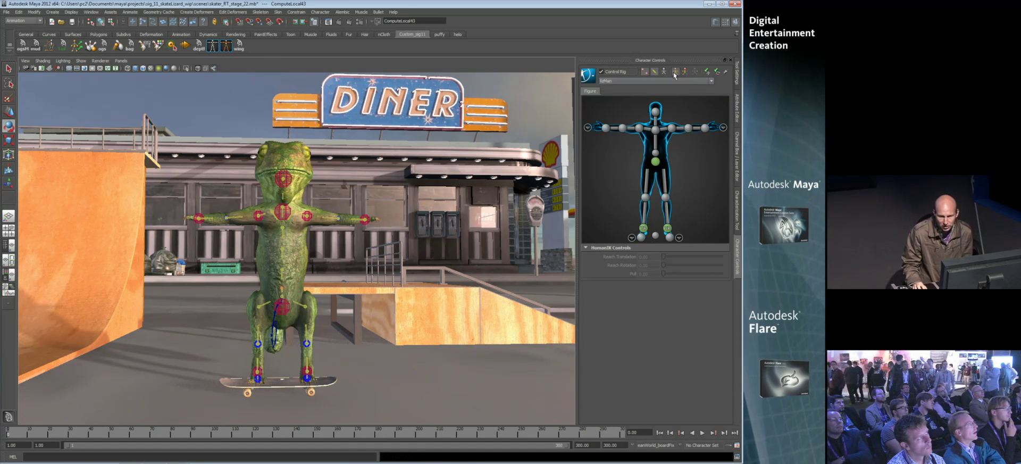
click(653, 73)
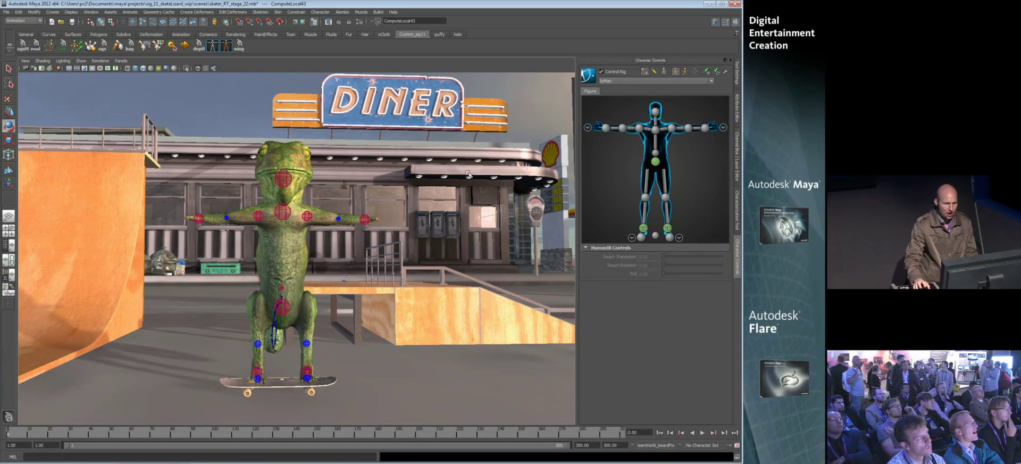
click(198, 218)
key(w)
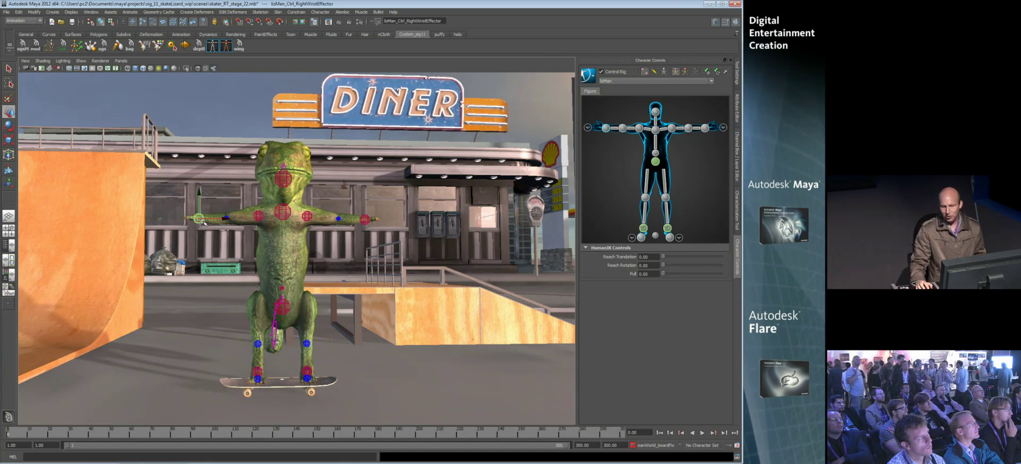
click(704, 129)
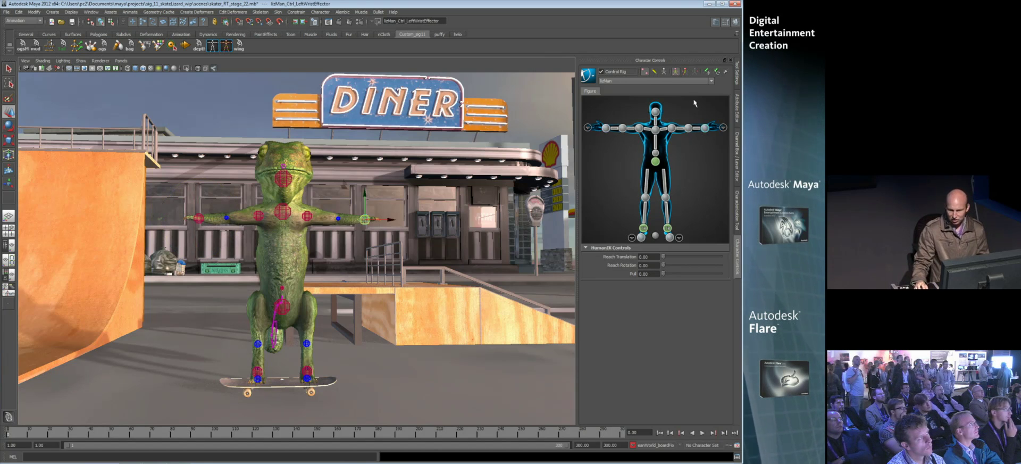
- Move the chameleon's right wrist effector slightly inward, set the rig to Full Body mode, and lower the same wrist toward hip height
click(198, 218)
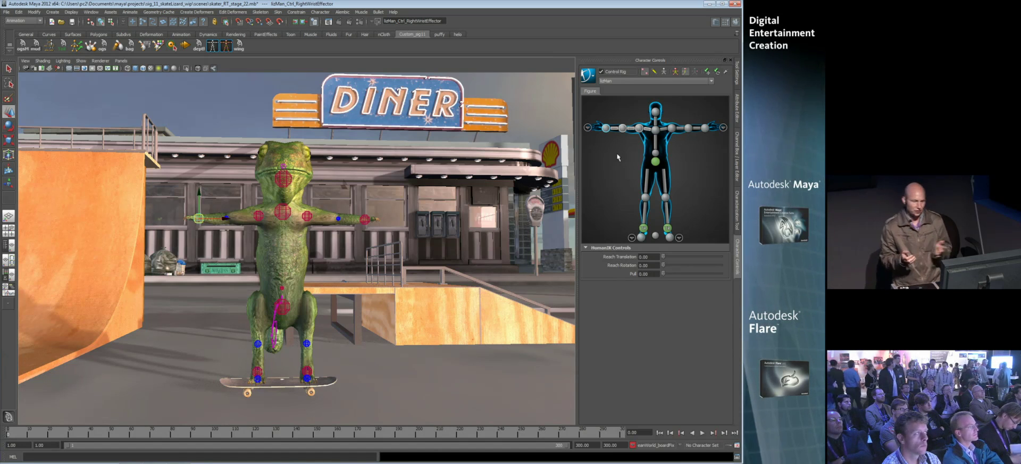
mouse_move(200, 219)
mouse_down()
mouse_move(203, 206)
mouse_move(223, 281)
mouse_move(234, 221)
mouse_move(237, 250)
mouse_move(228, 220)
mouse_move(209, 209)
mouse_up()
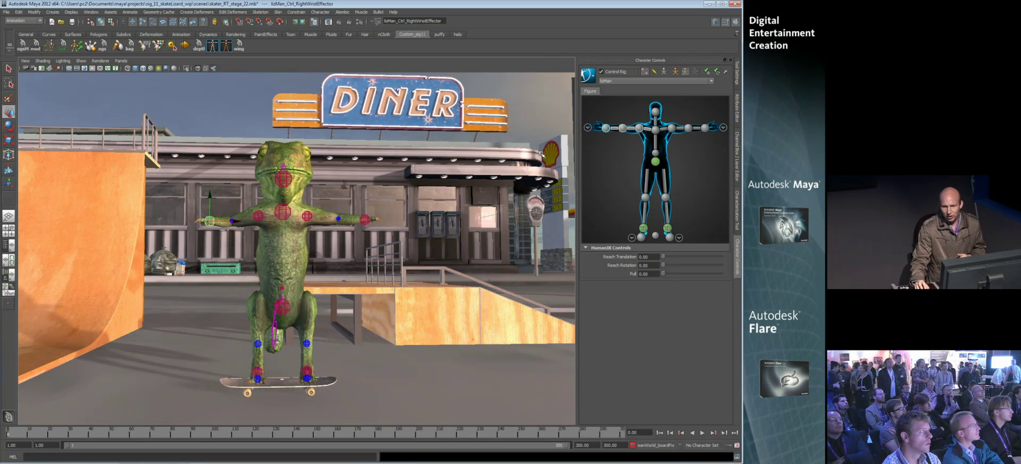
click(675, 72)
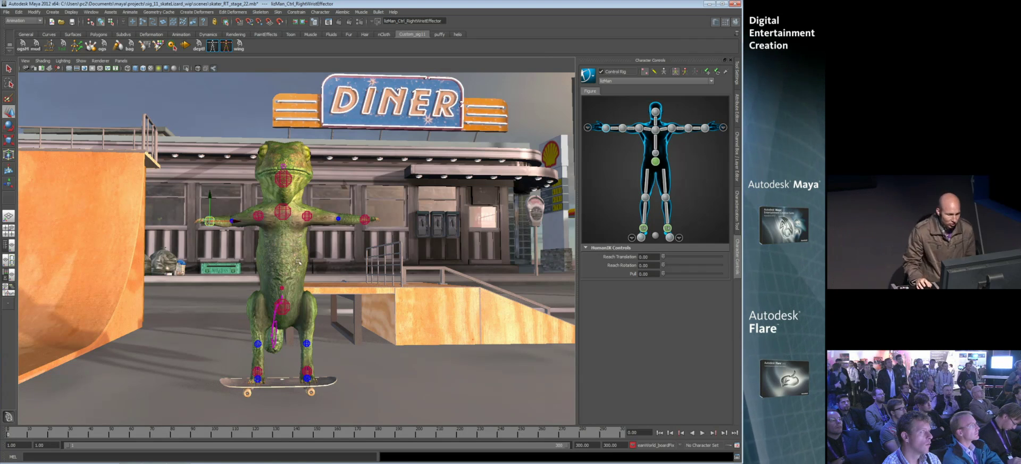
drag(209, 221, 220, 254)
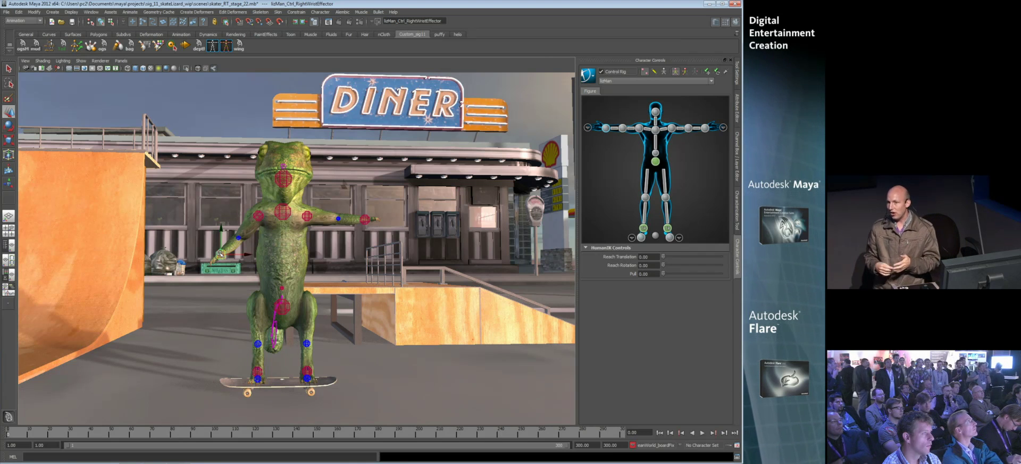
- Review the Send to MotionBuilder options without sending, and switch to the mobuWorld_RT_Skater_04 scene in MotionBuilder
click(7, 13)
mouse_move(38, 91)
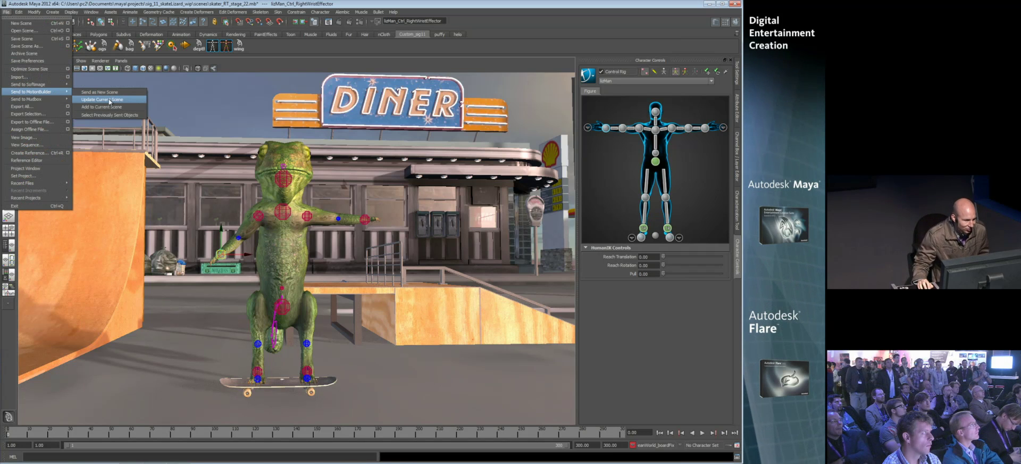
click(142, 99)
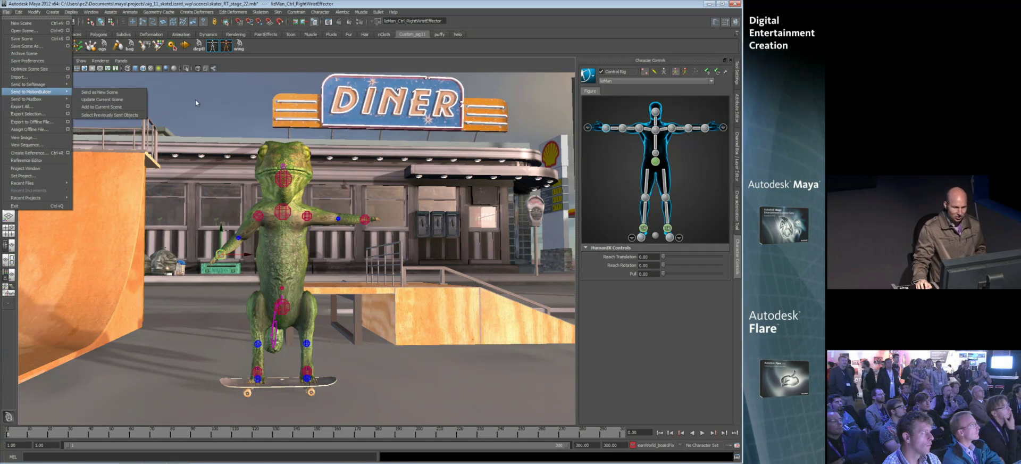
key(alt+Tab)
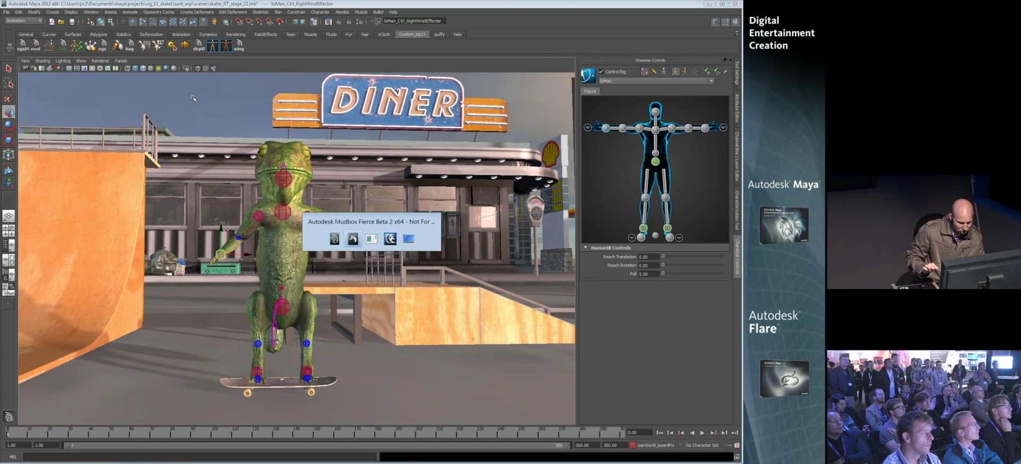
key(alt+Tab)
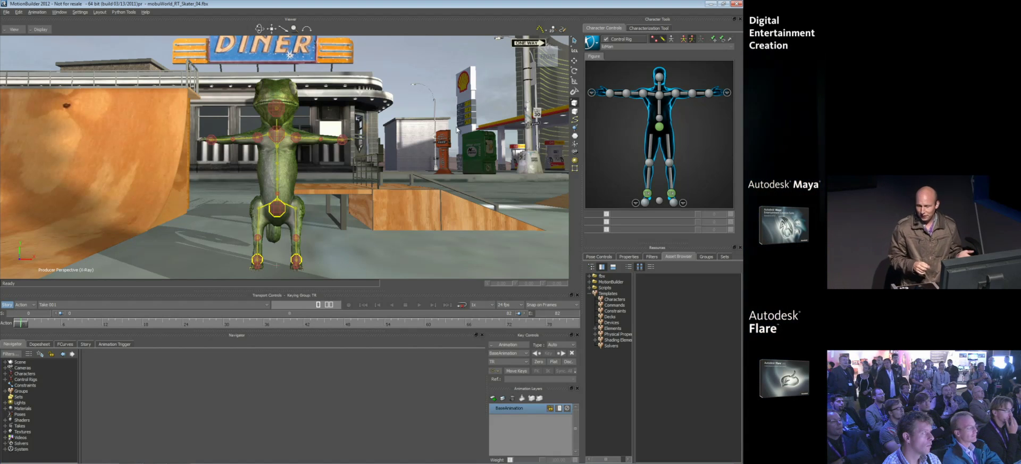
- Examine the scene's frame rate and evaluation performance in the Profiling Center, and close it
click(59, 12)
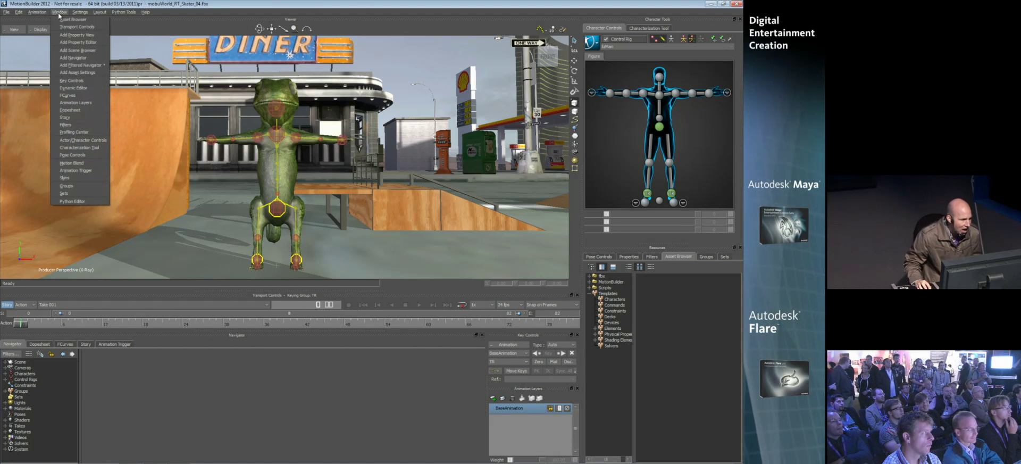
click(82, 132)
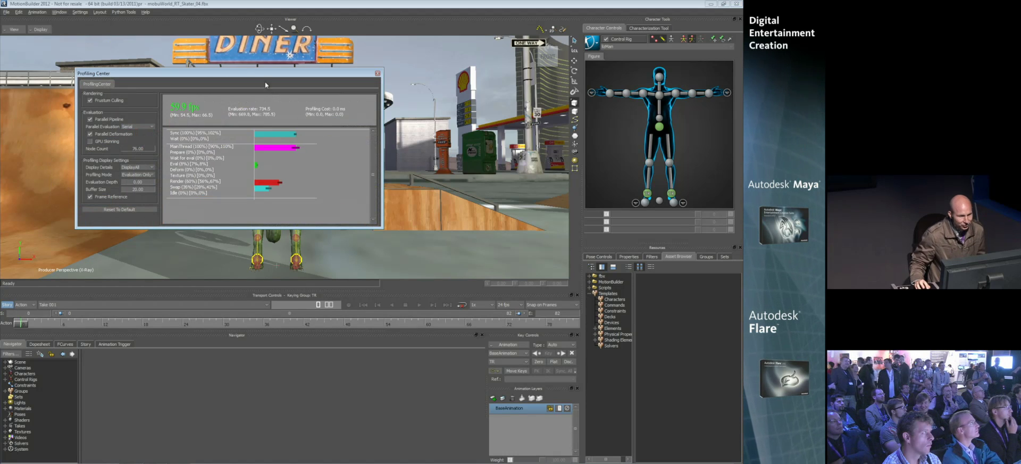
drag(234, 70, 660, 21)
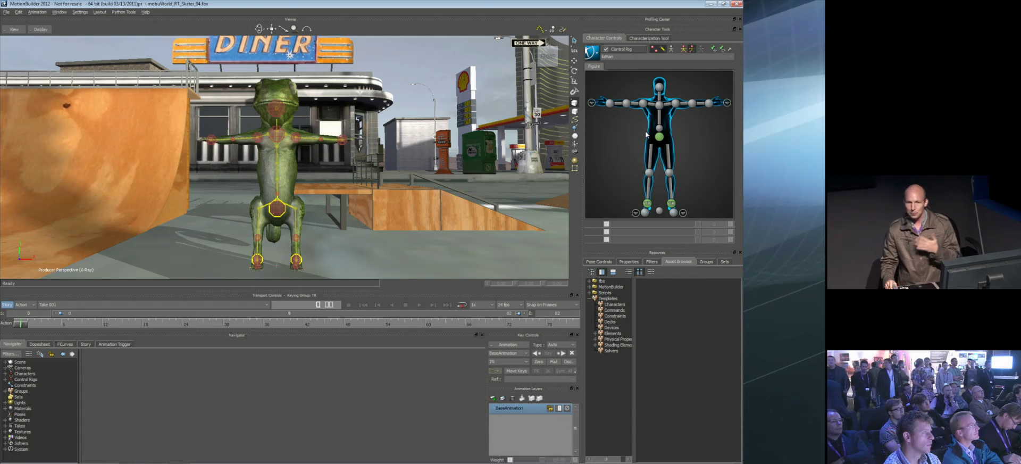
drag(657, 19, 196, 116)
drag(273, 120, 455, 261)
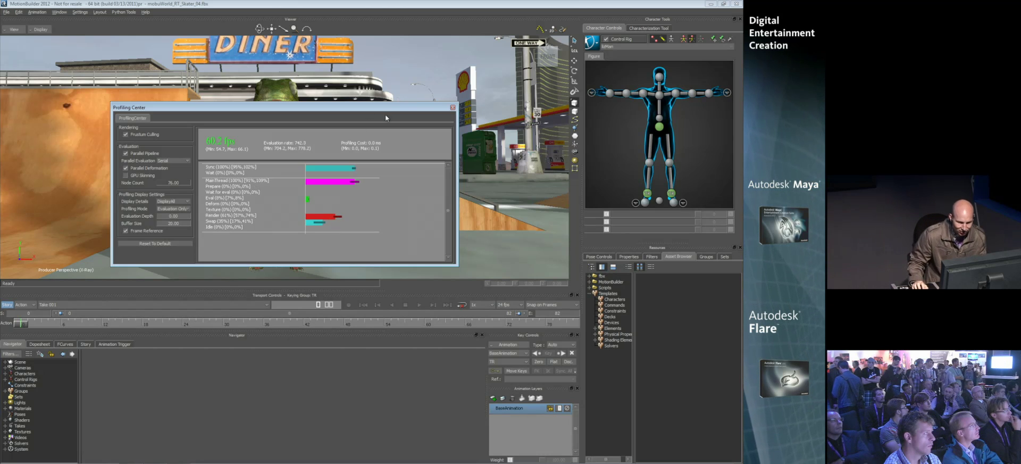
click(453, 108)
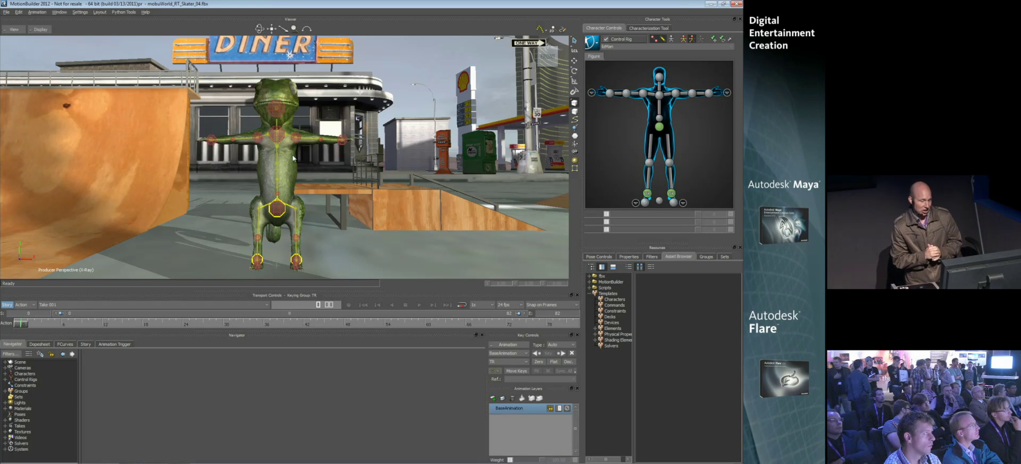
- Translate the chameleon's right wrist effector slightly inward and down to bend the arm
click(211, 141)
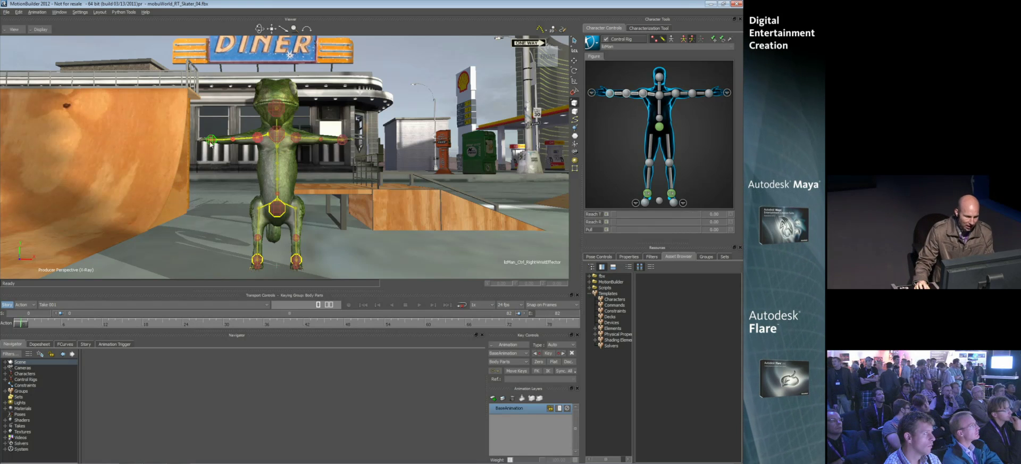
key(t)
drag(210, 147, 219, 149)
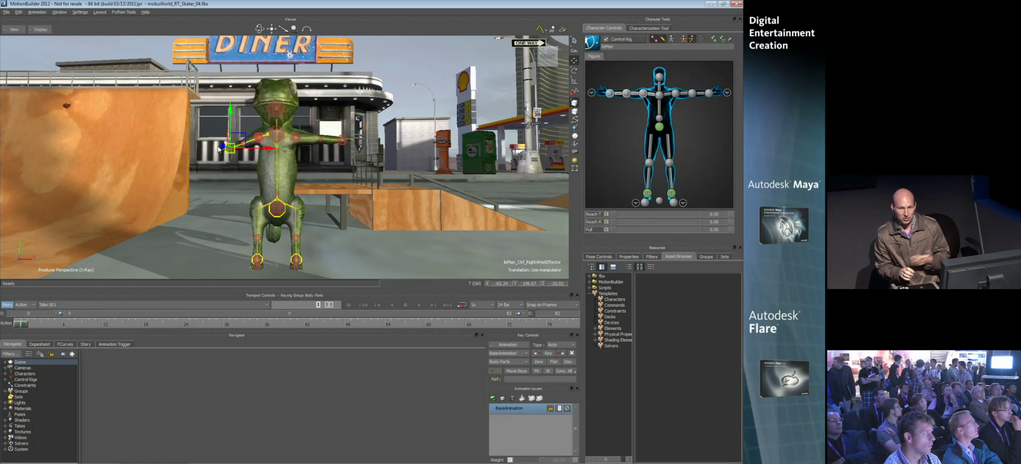
- List the fbx folder's assets by name and merge Skate_Halfpipe_mocap_cleaned into the scene with all takes
click(601, 276)
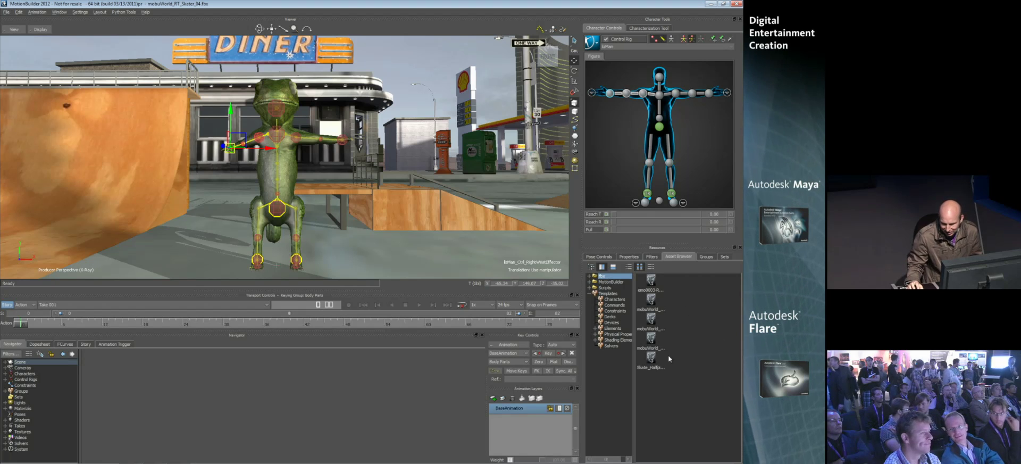
click(651, 267)
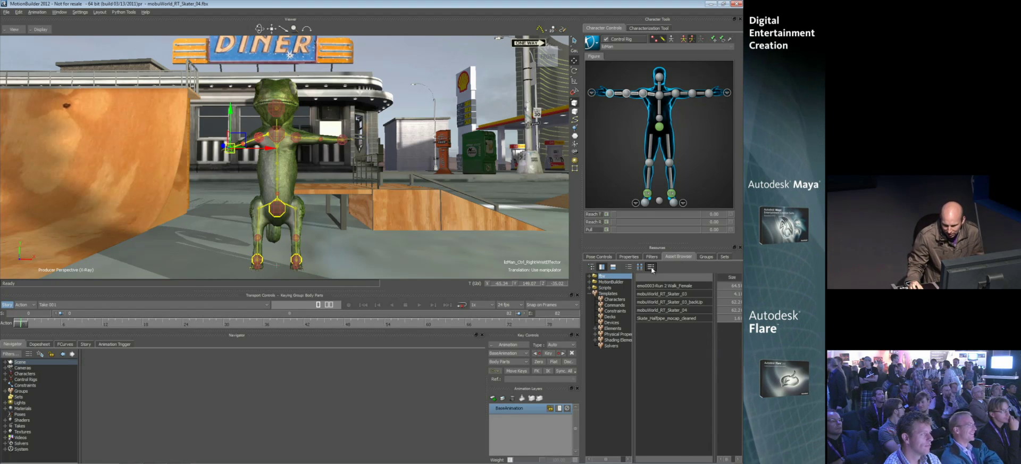
drag(650, 318, 359, 193)
mouse_move(379, 196)
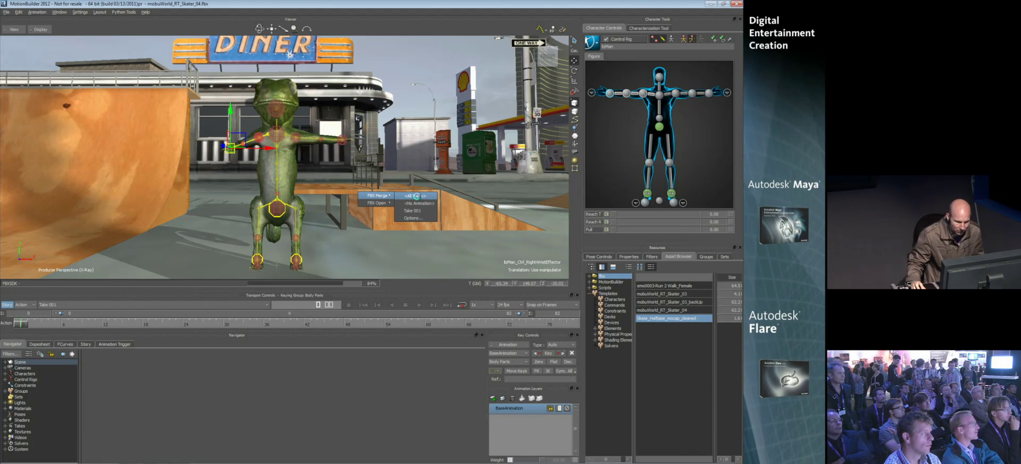